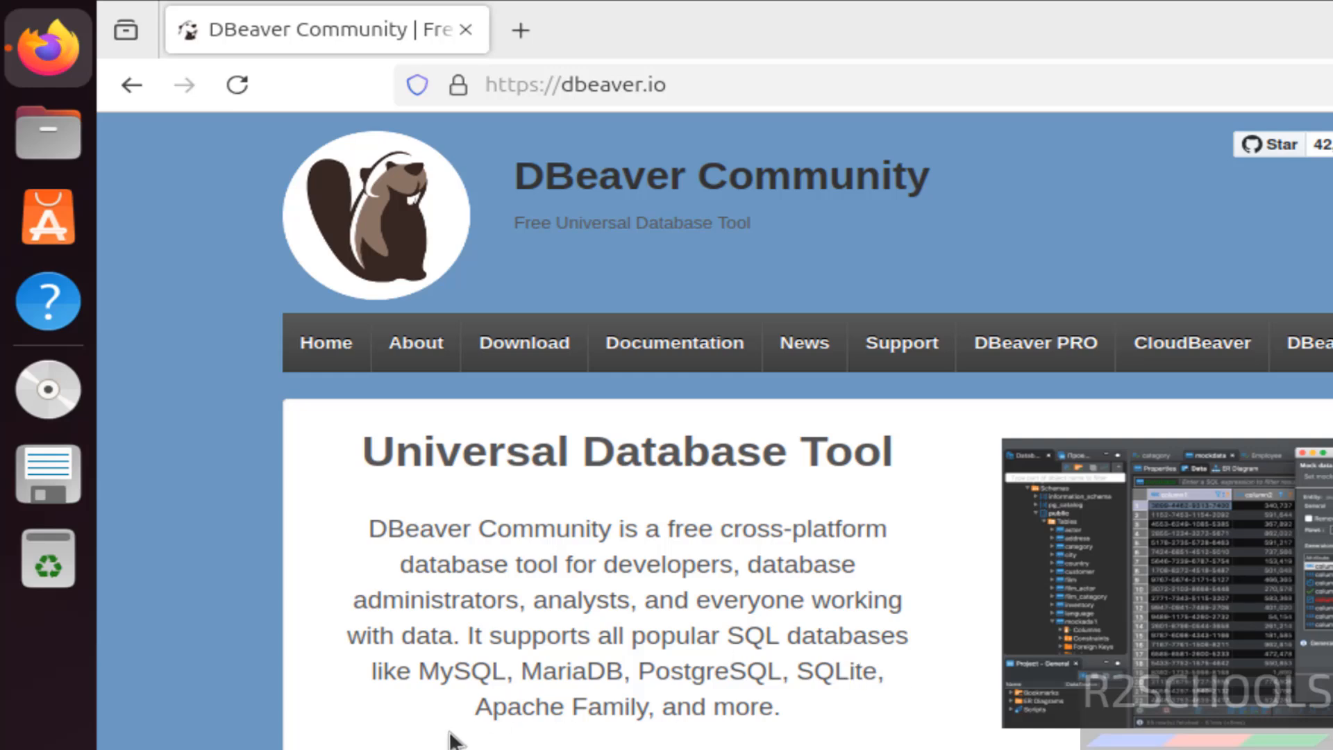
- Download the Linux Debian package (installer) of DBeaver Community 25.0.0 from the DBeaver download page
scroll(451, 737, "down", 5)
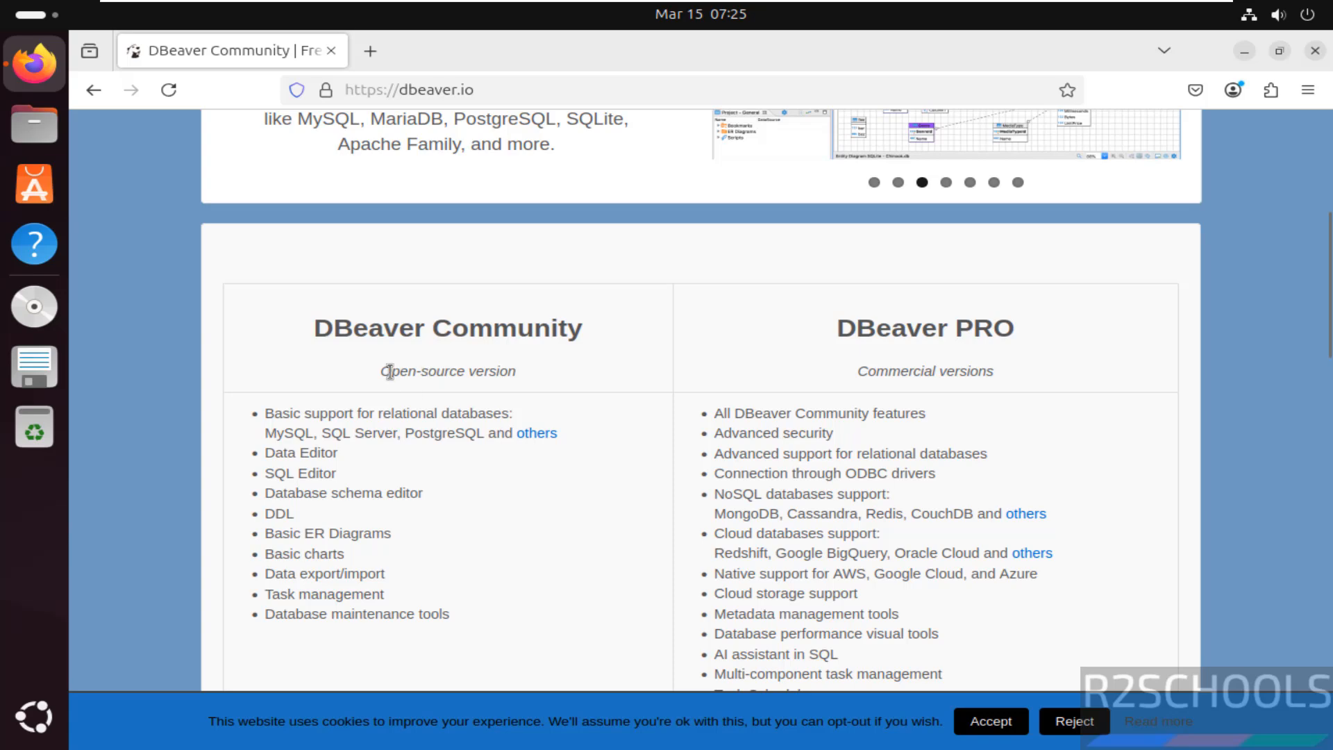
scroll(598, 448, "down", 4)
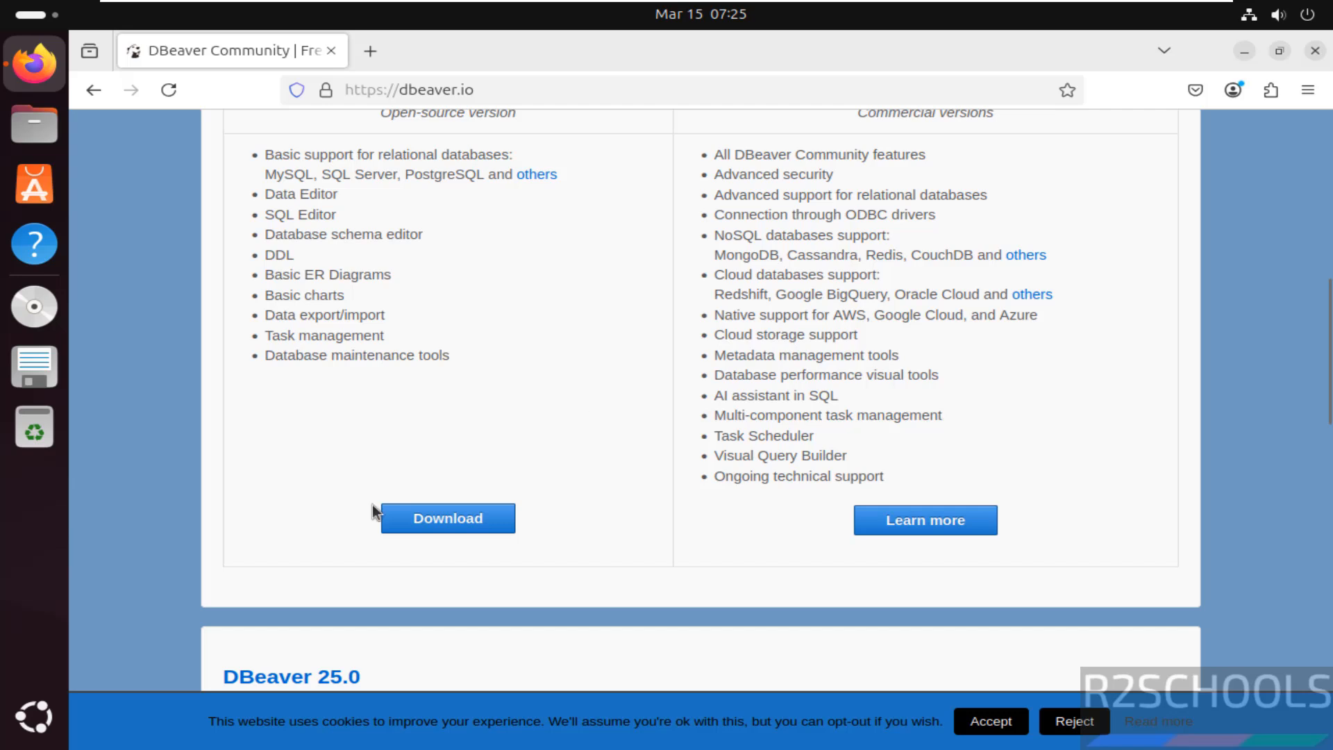
left_click(423, 511)
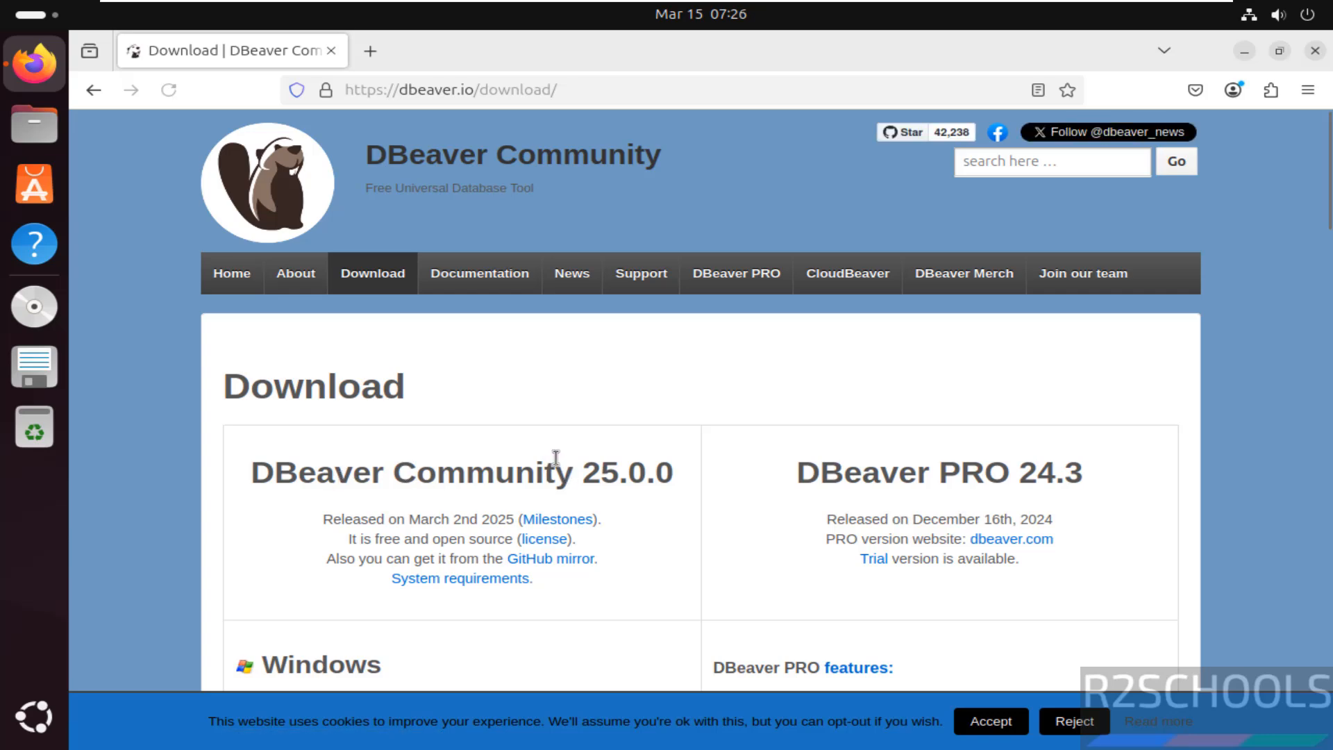
scroll(555, 458, "down", 5)
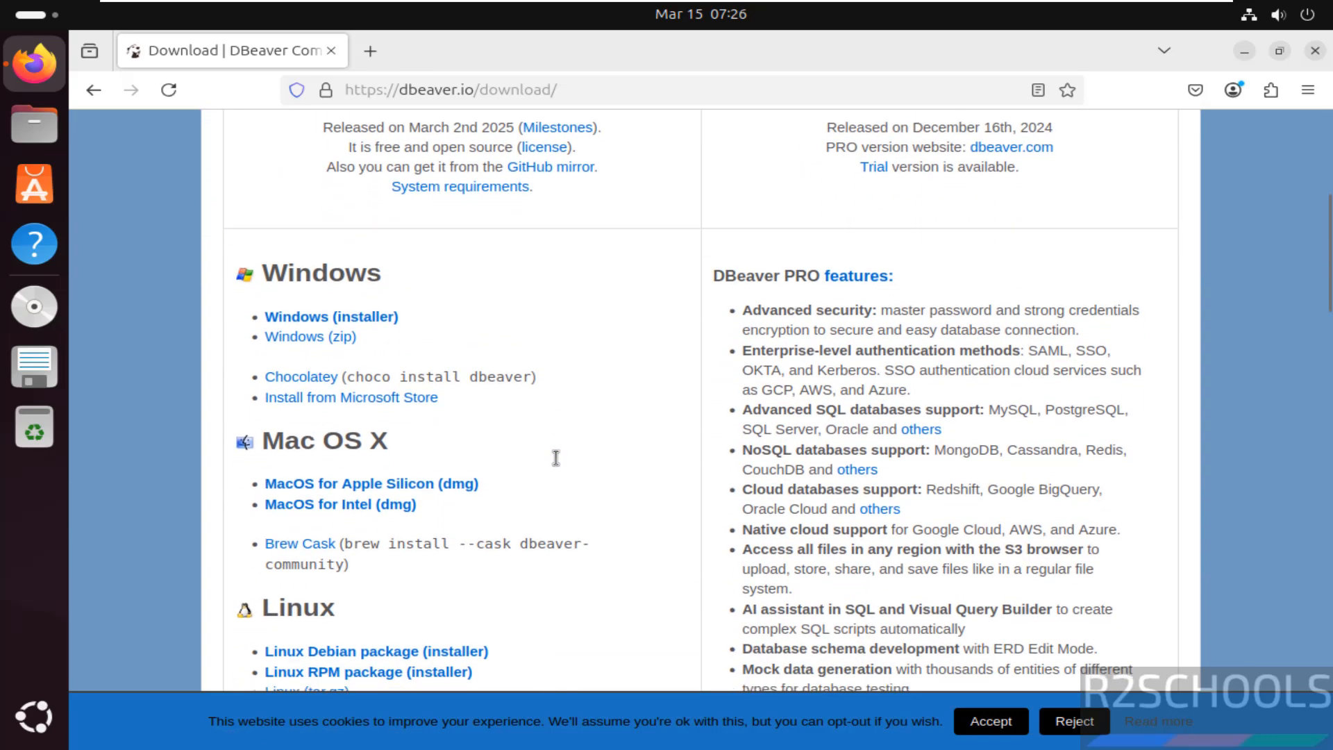
scroll(556, 458, "down", 1)
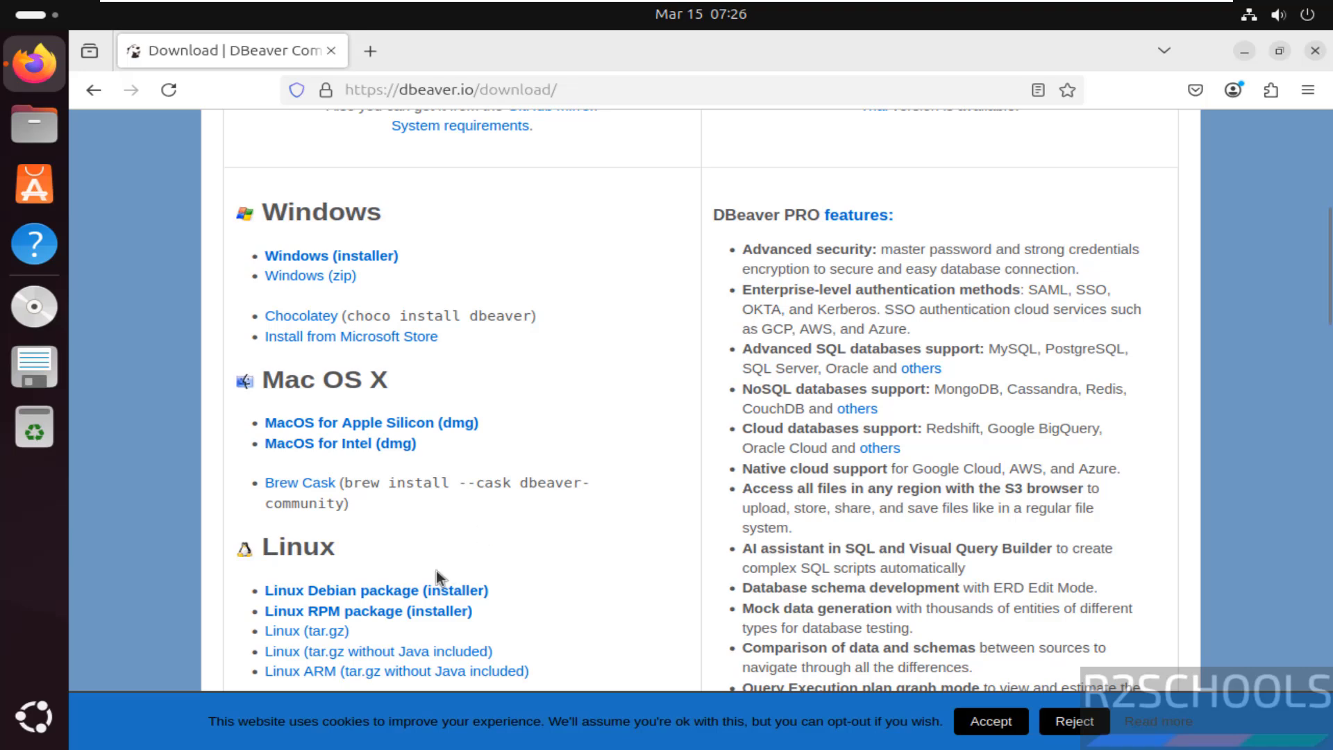
left_click(379, 591)
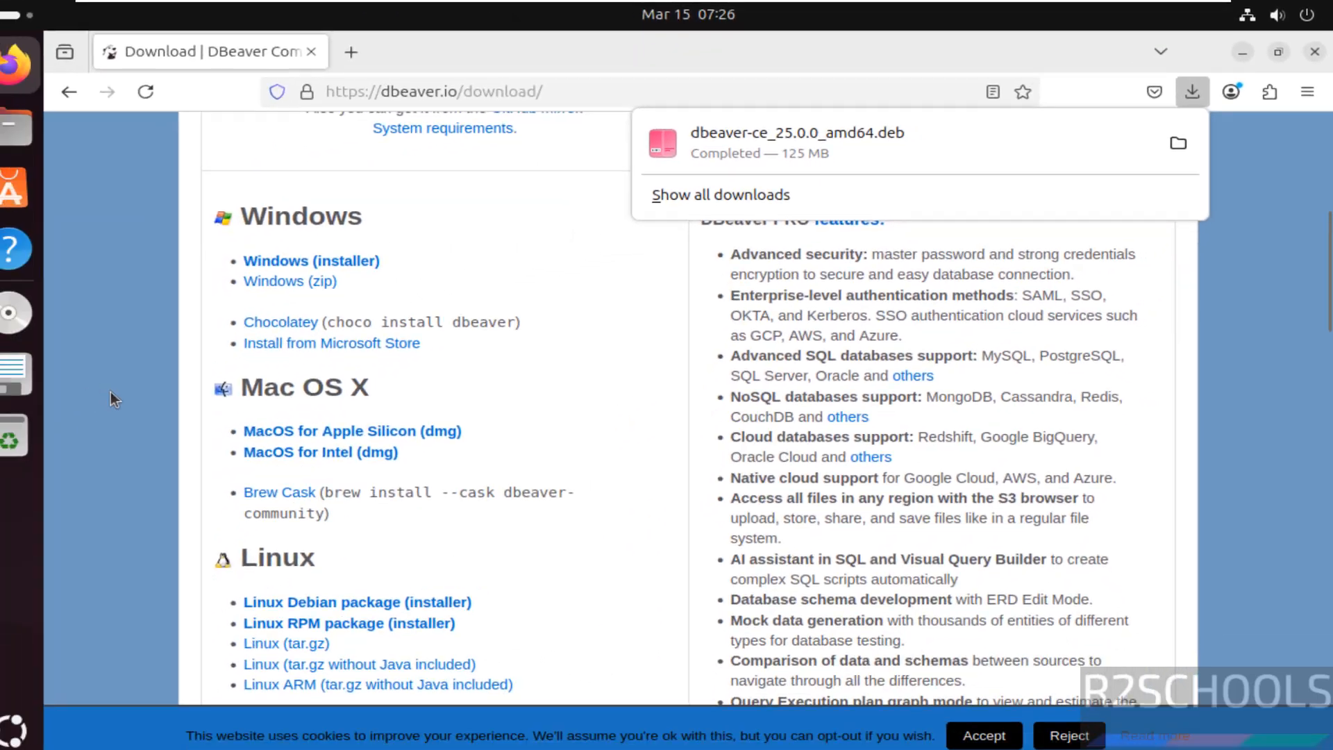
- Switch to a new Terminal window, change to the Downloads directory and list its files
left_click(15, 728)
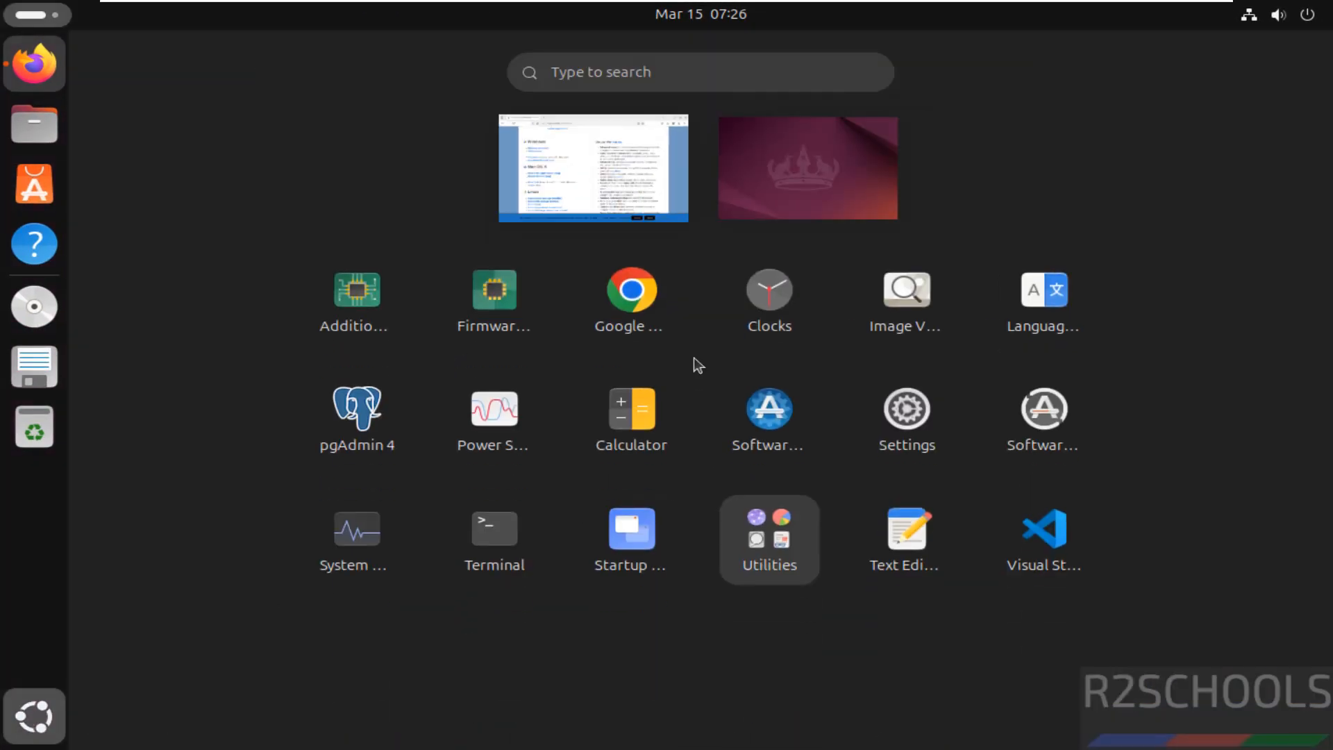
left_click(508, 543)
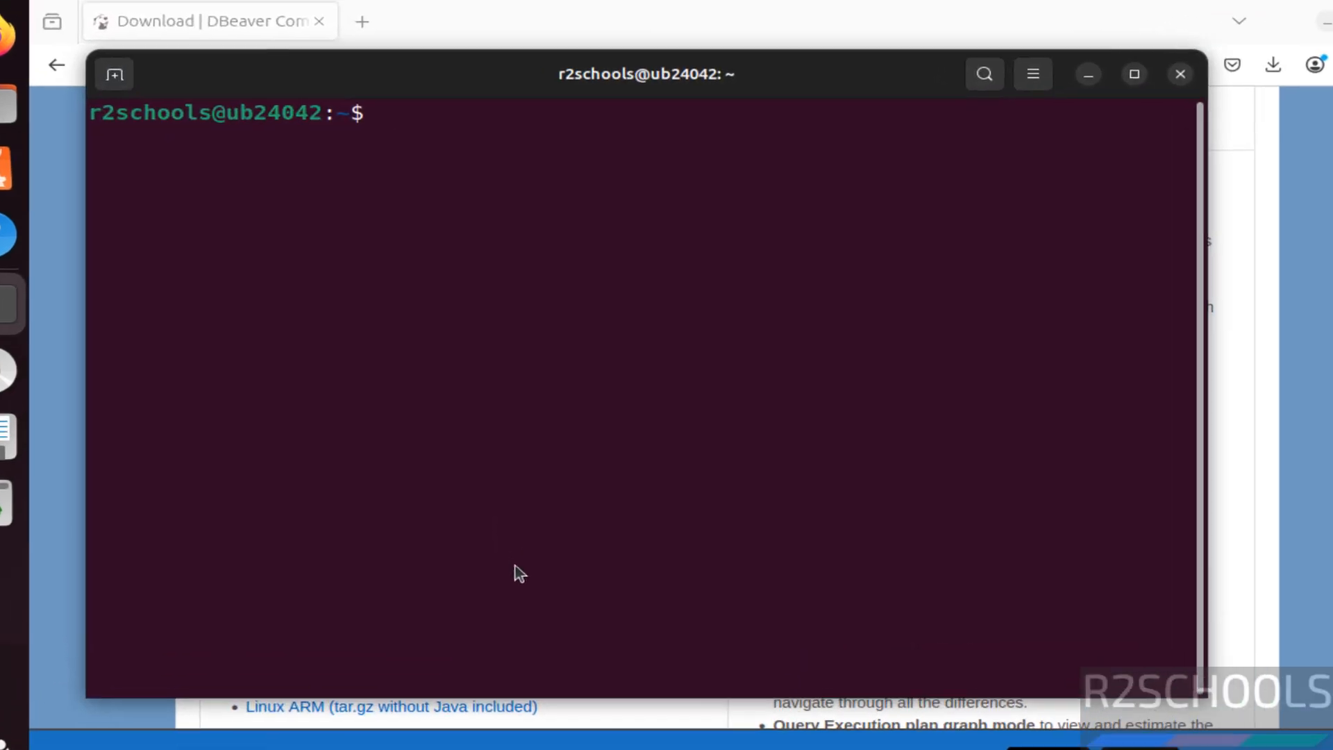
type("cd Dow")
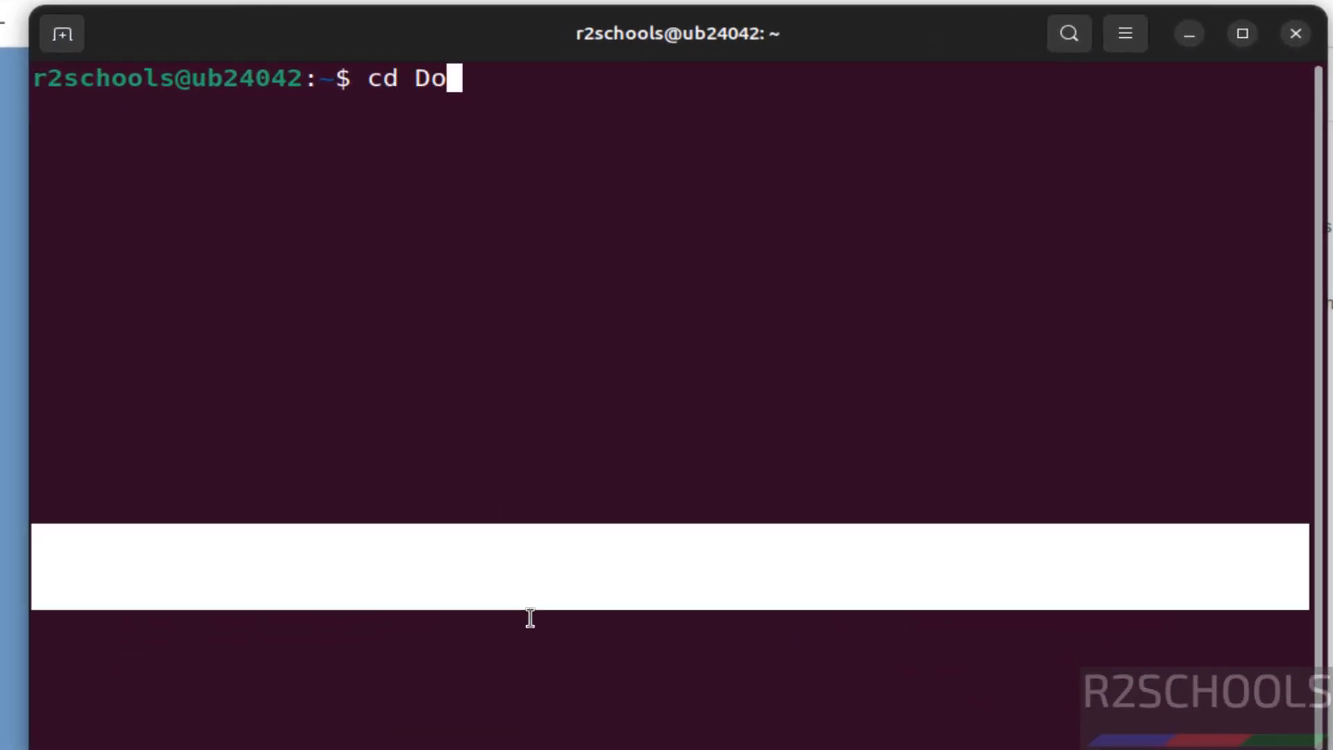
key("Tab")
key("Return")
type("ls")
key("Return")
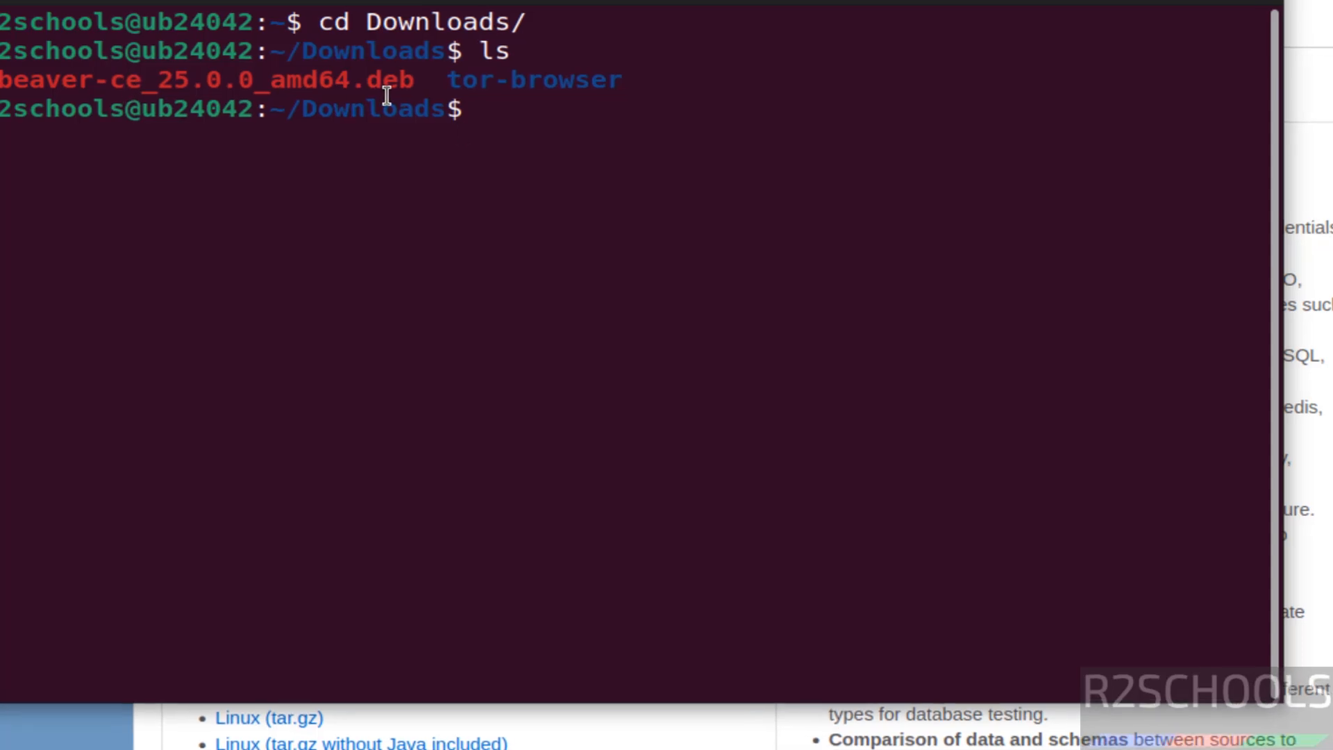
- Install dbeaver-ce_25.0.0_amd64.deb with sudo dpkg -i, entering the sudo password
type("s")
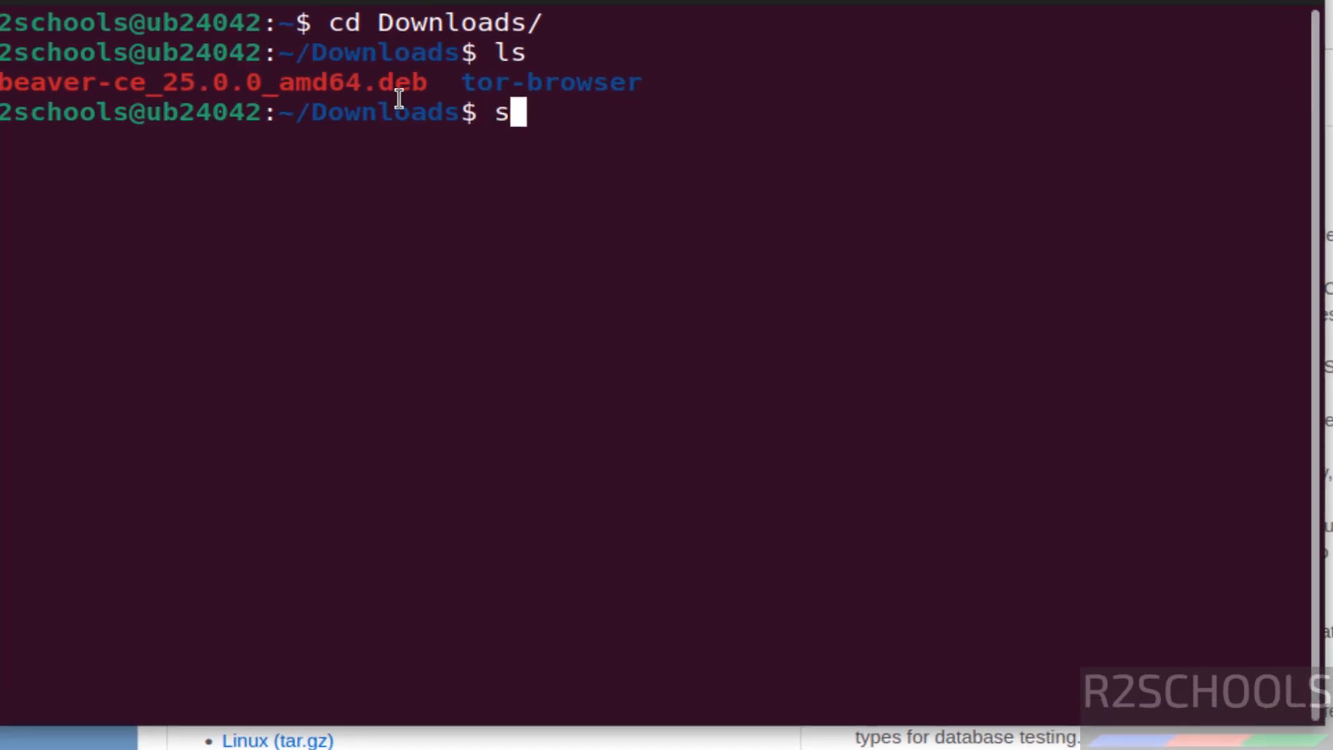
type("udo d")
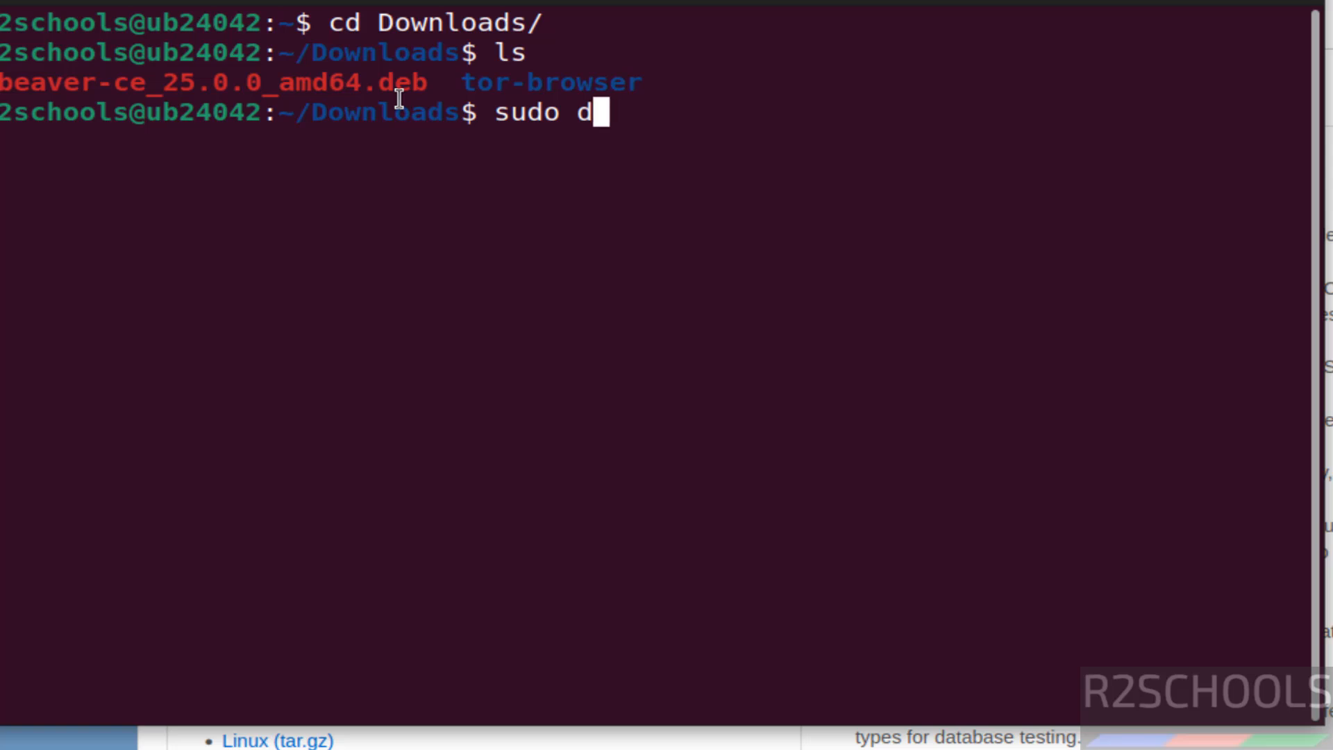
type("pkg -i dbe")
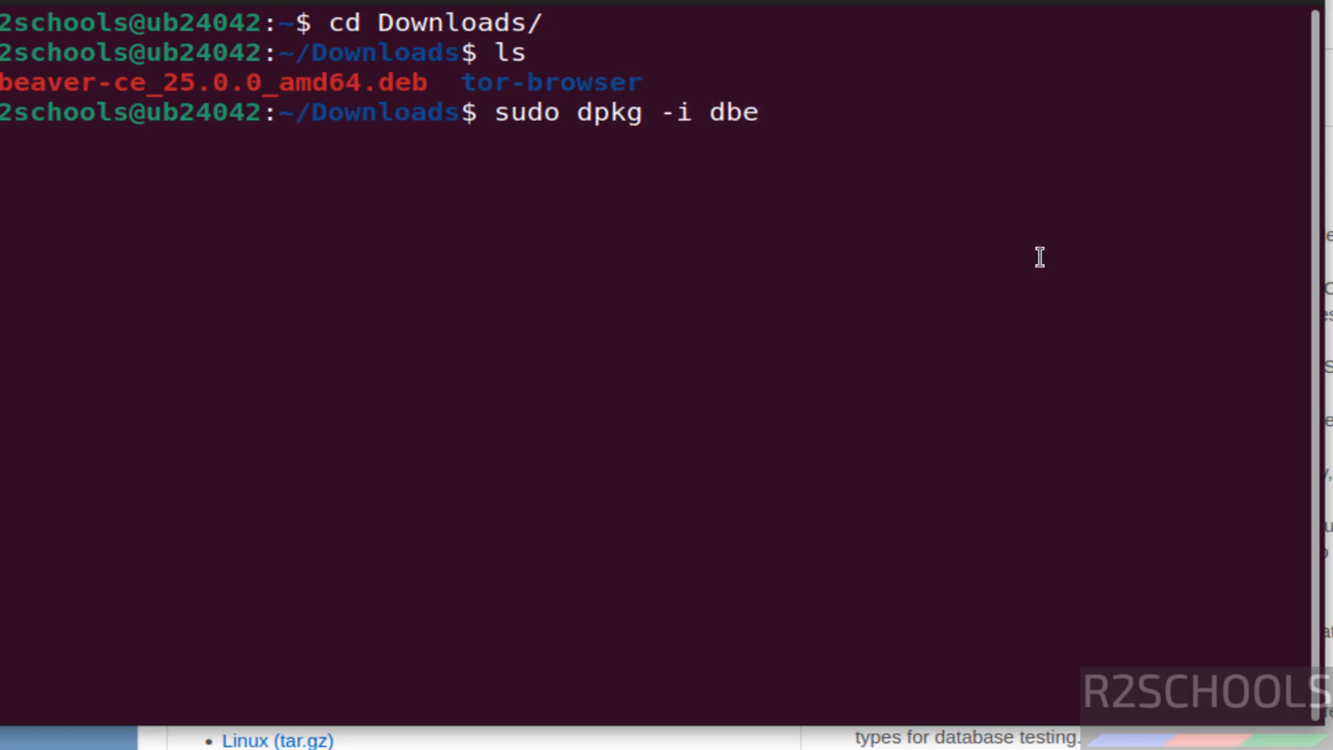
key("Tab")
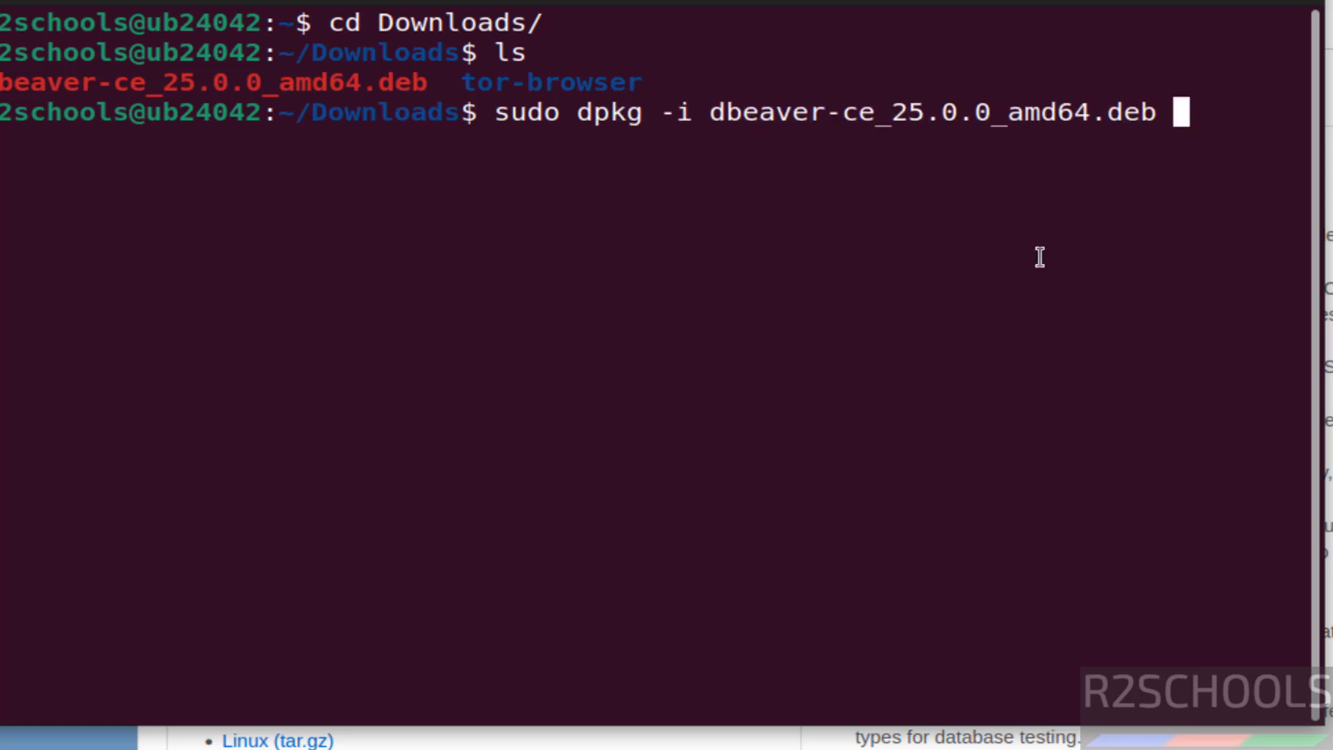
key("Return")
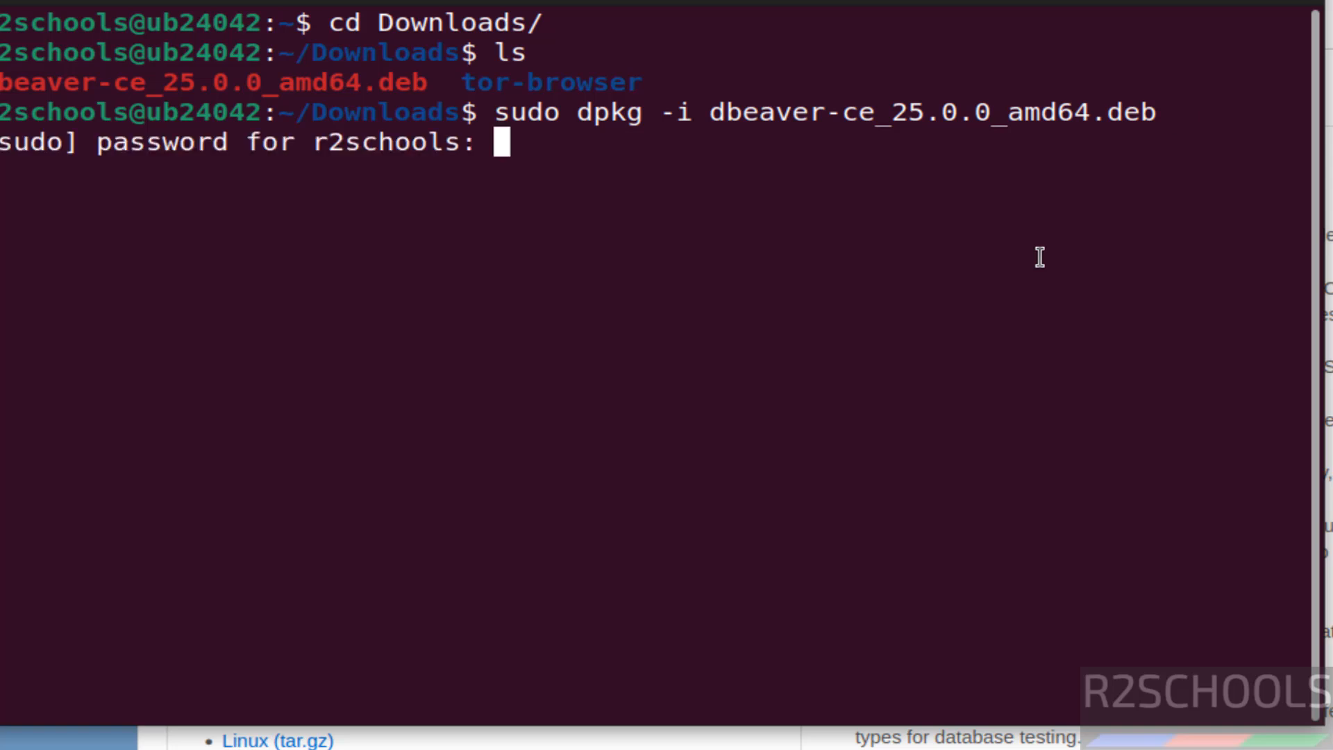
key("Return")
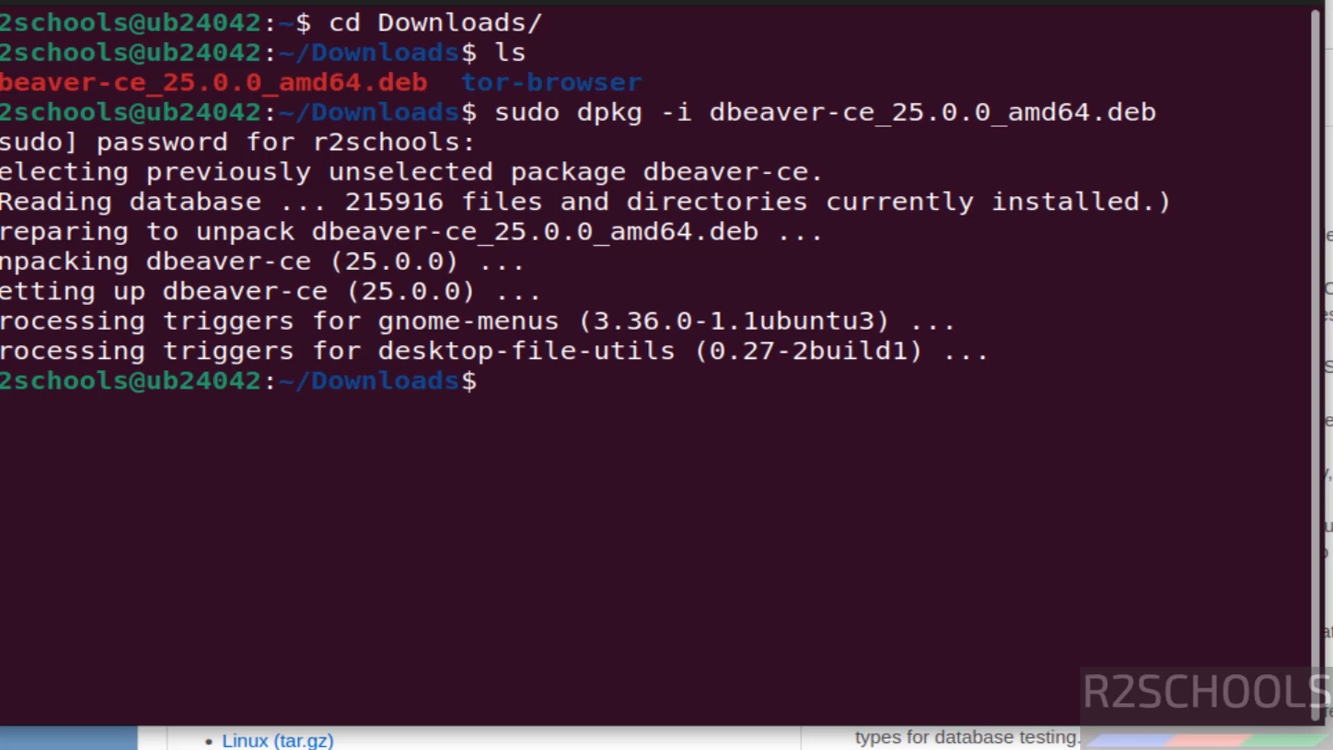
- Find the app with the search "db", launch dbeaver-ce and dismiss its statistics collection dialog
left_click(4, 747)
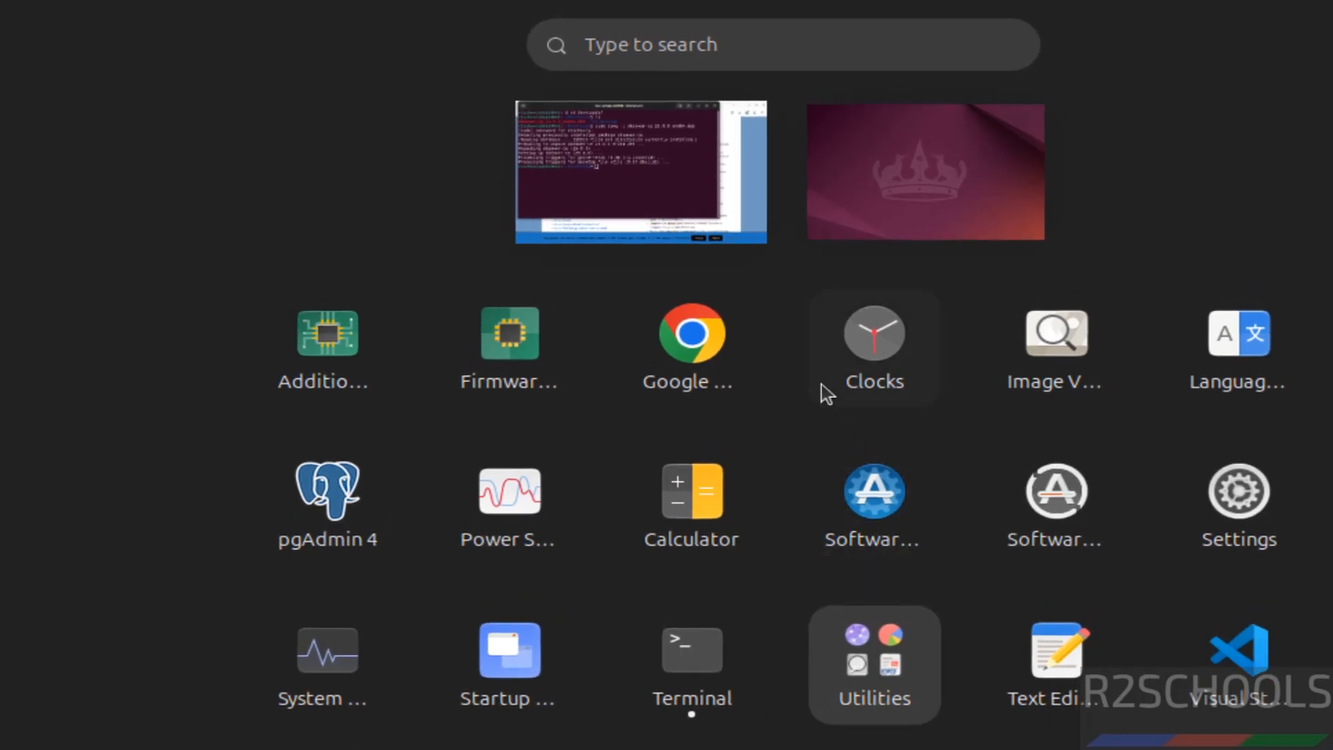
left_click(694, 35)
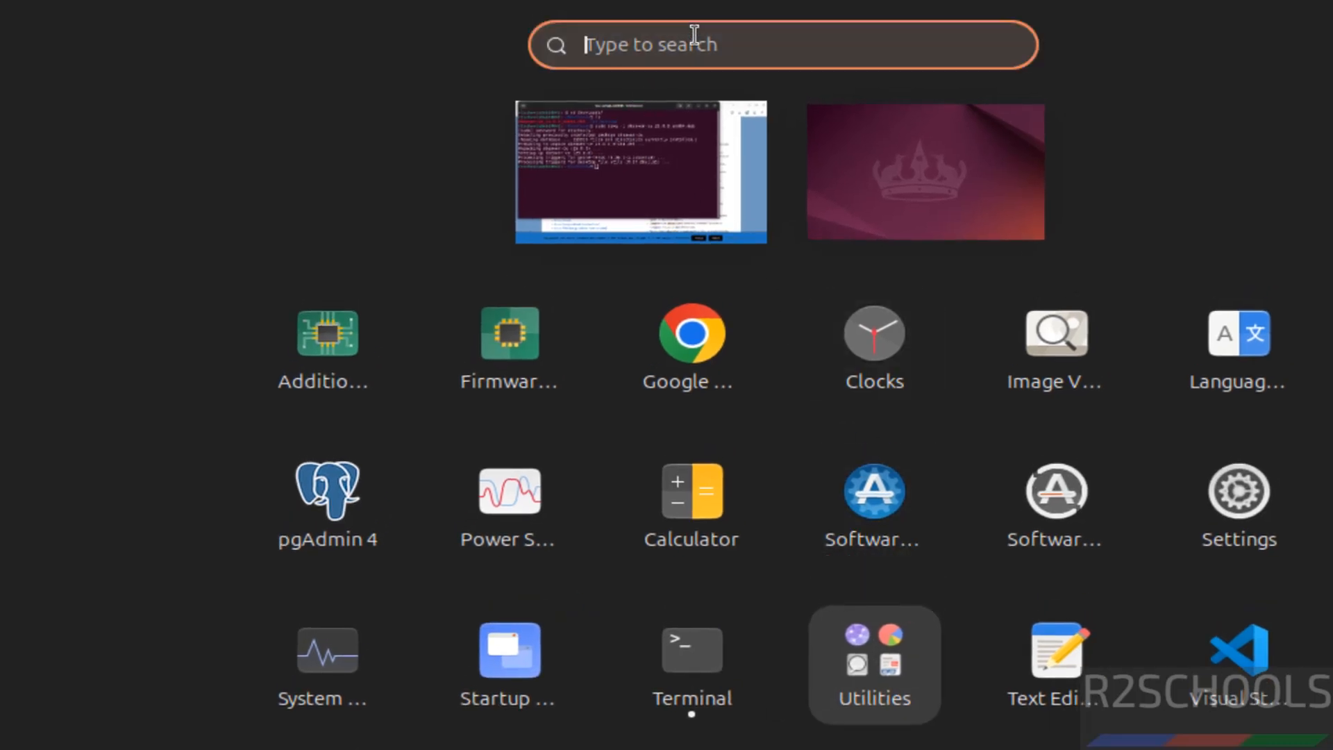
type("db")
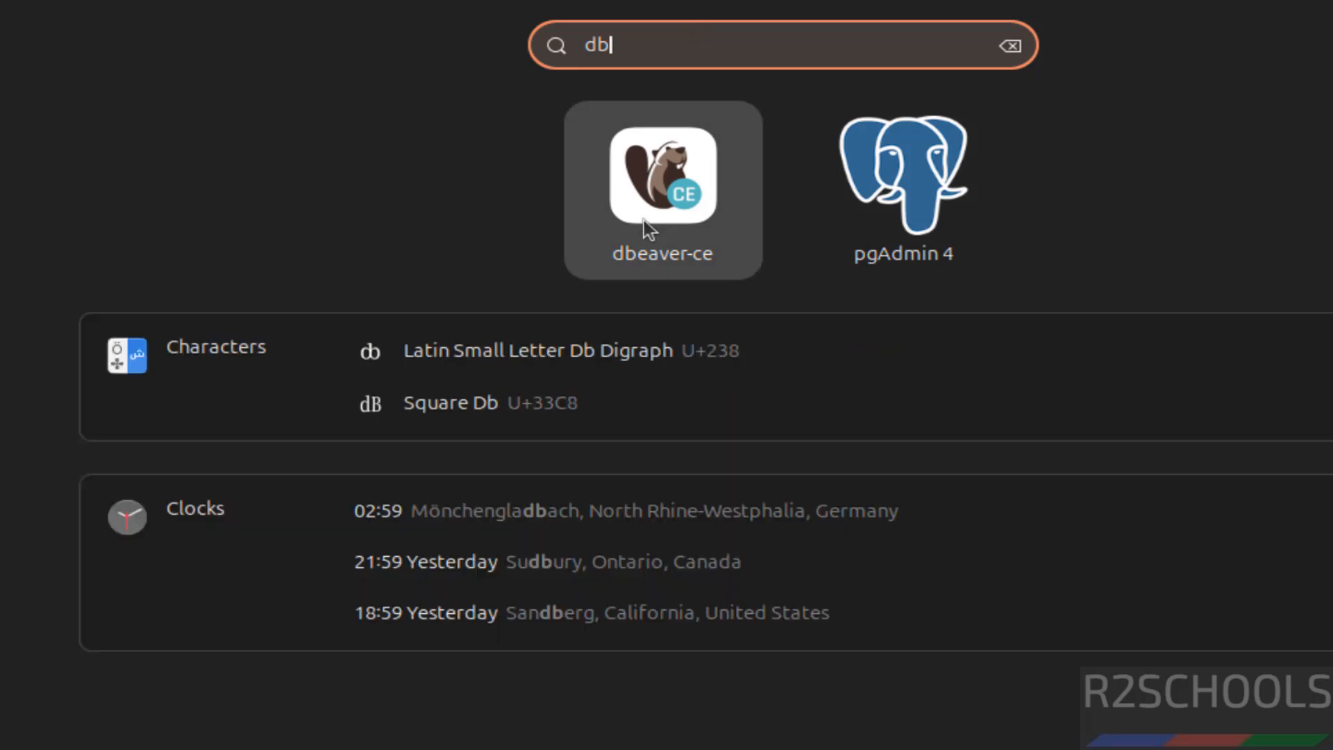
left_click(644, 219)
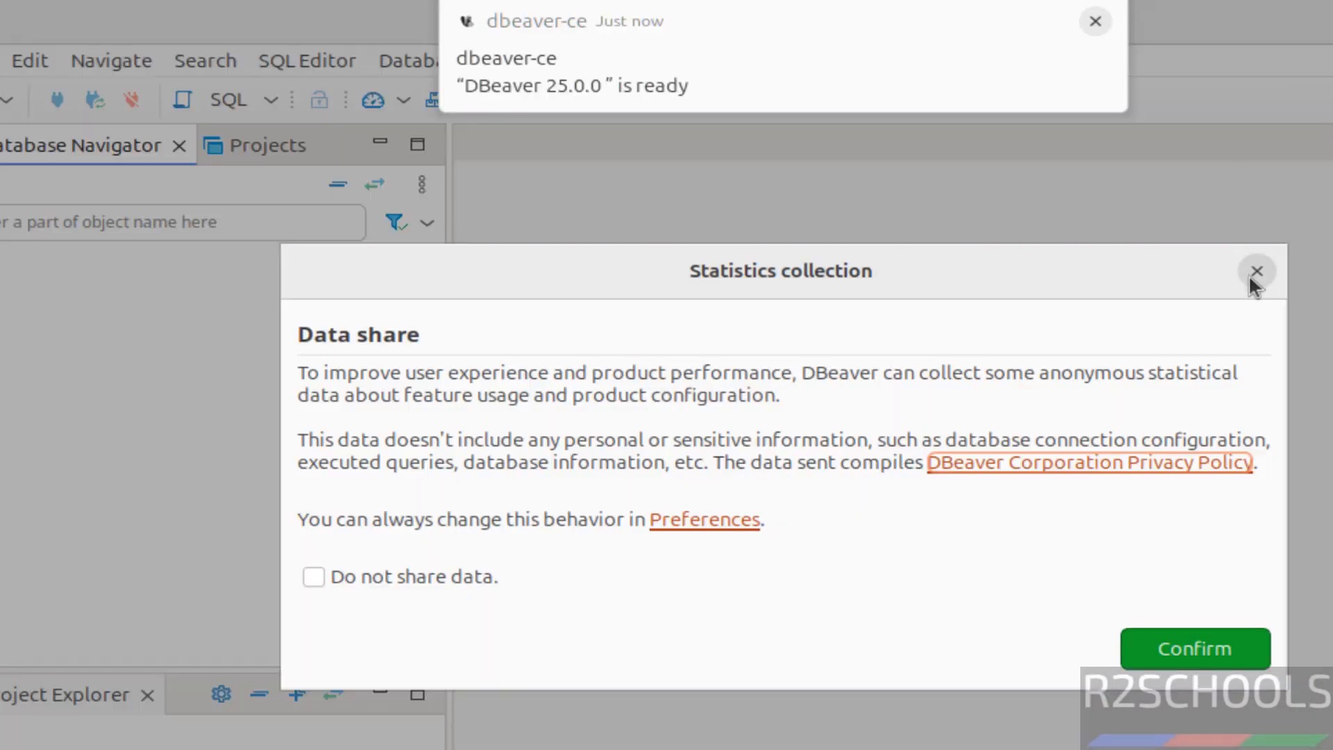
left_click(1253, 271)
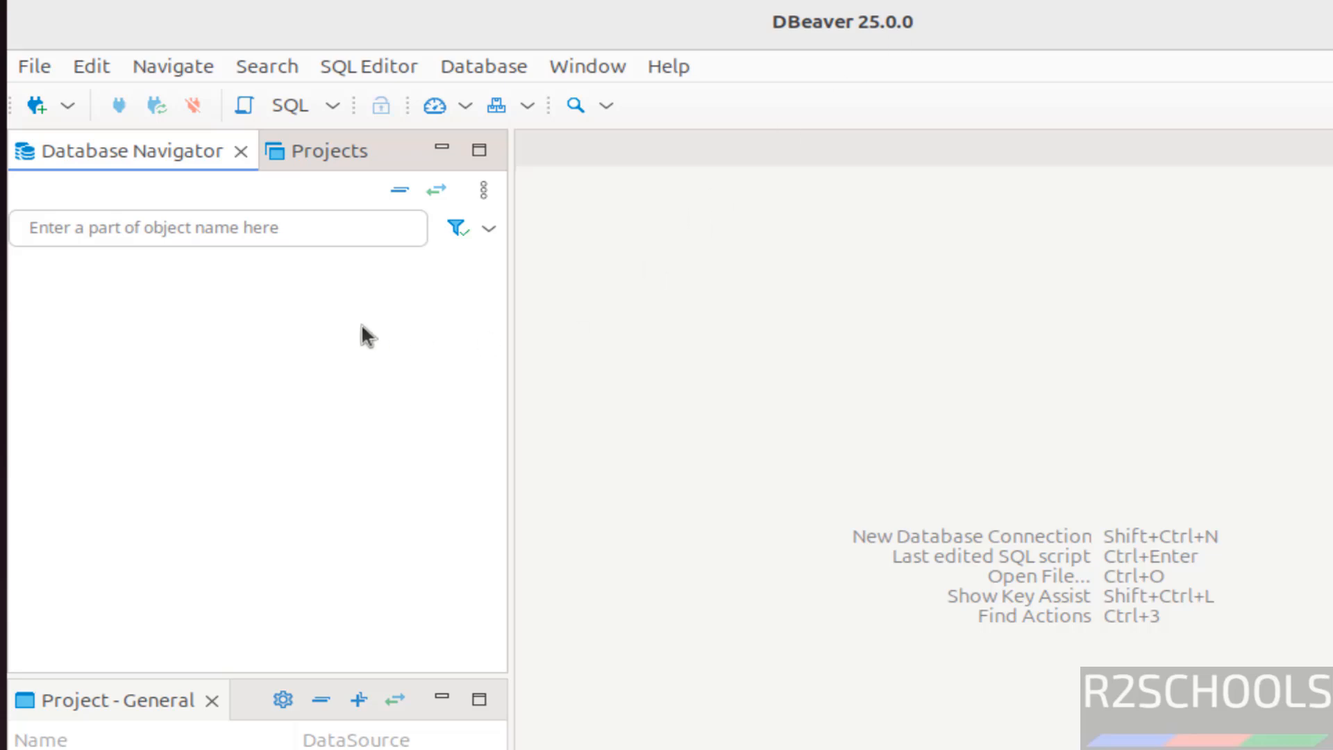
- Start a new database connection with the PostgreSQL driver and proceed to its connection settings
left_click(39, 110)
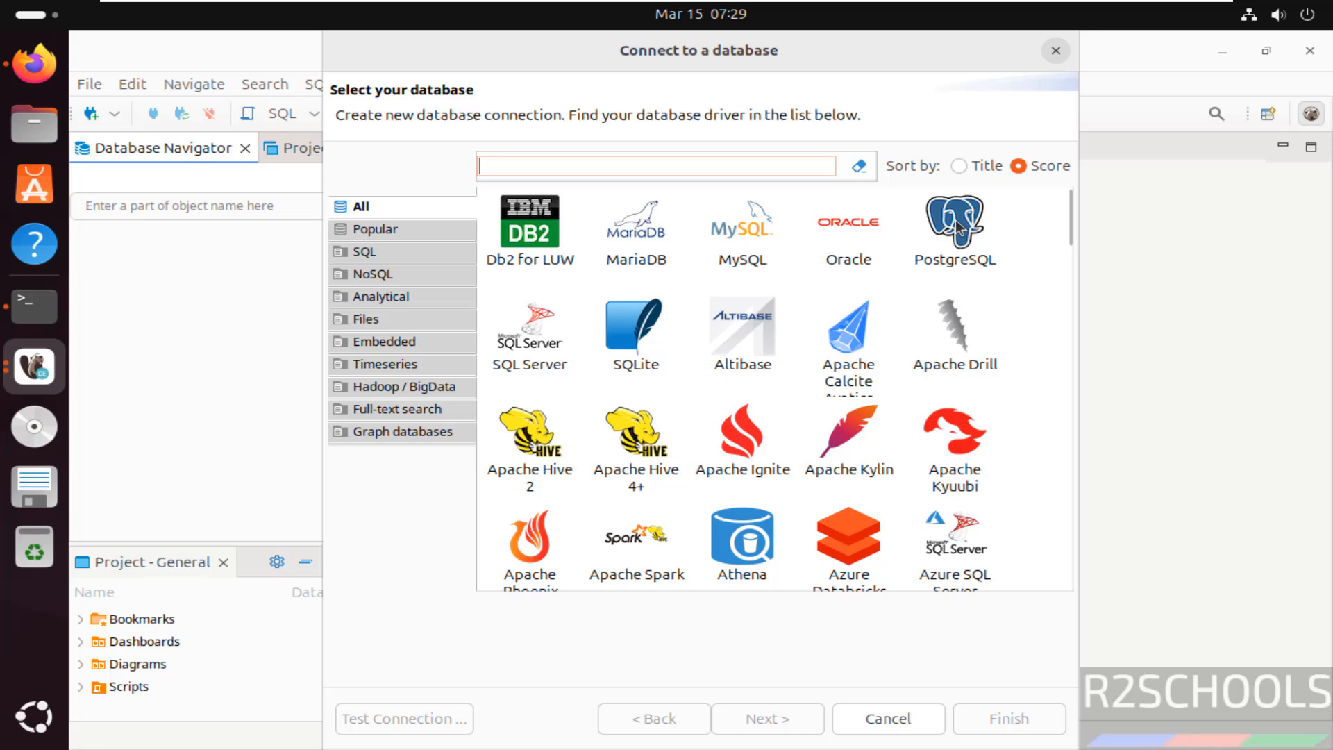
left_click(958, 226)
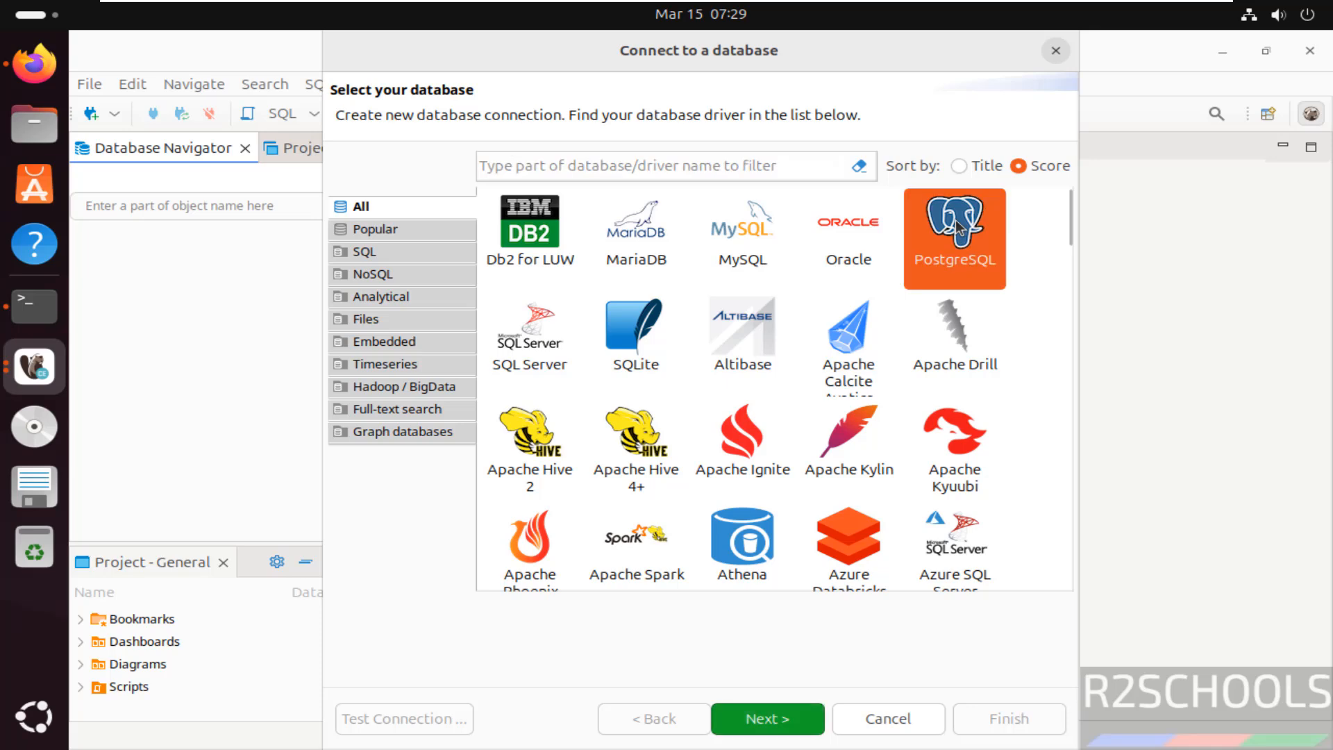
left_click(800, 720)
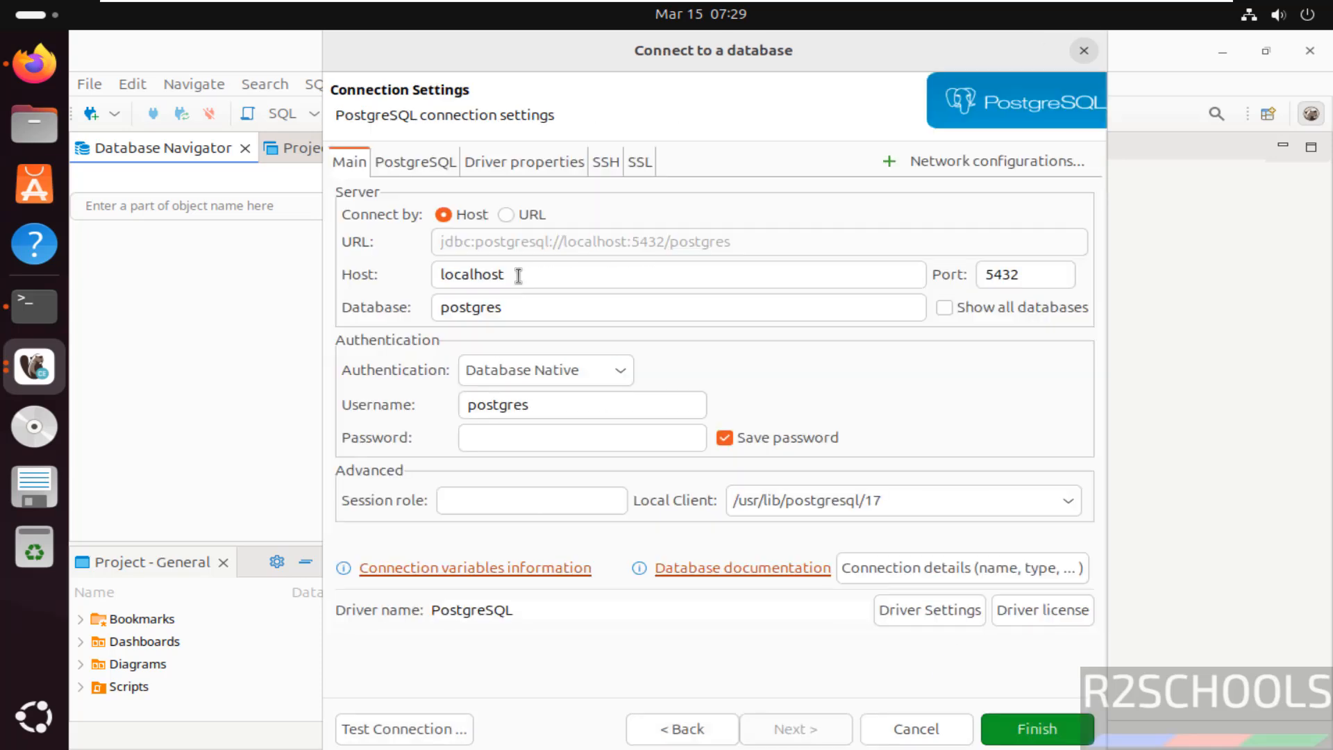
- Keep host localhost and port 5432, enable Show all databases, and enter the password for the postgres database user
left_click_drag(518, 275, 411, 280)
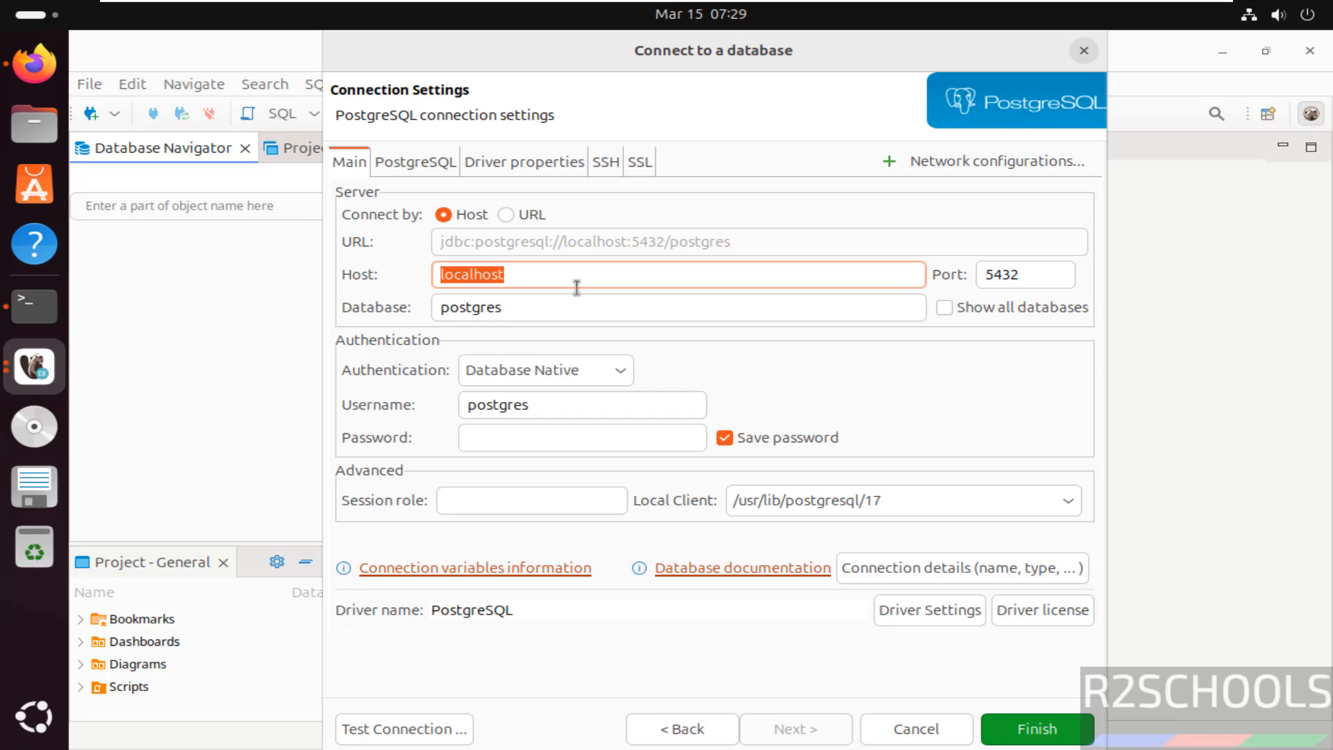
key("Tab")
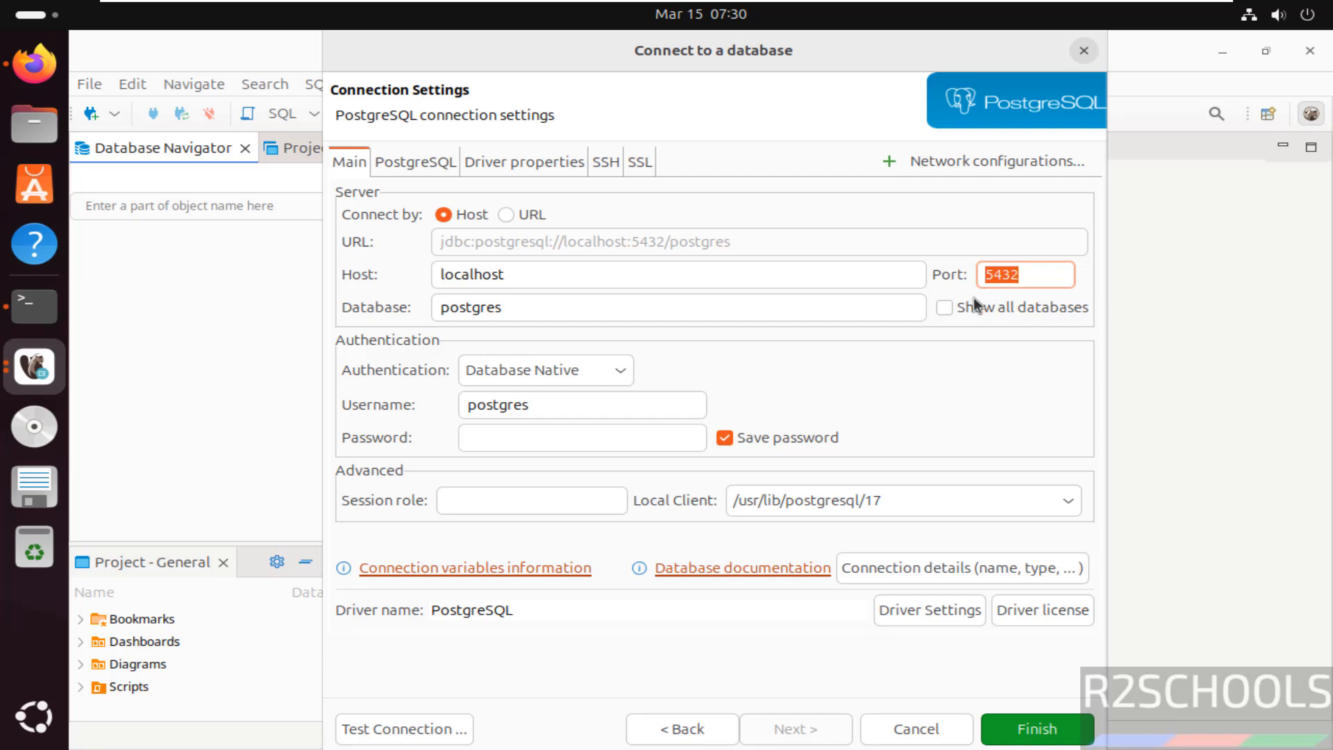
left_click(946, 307)
left_click(528, 438)
type("p")
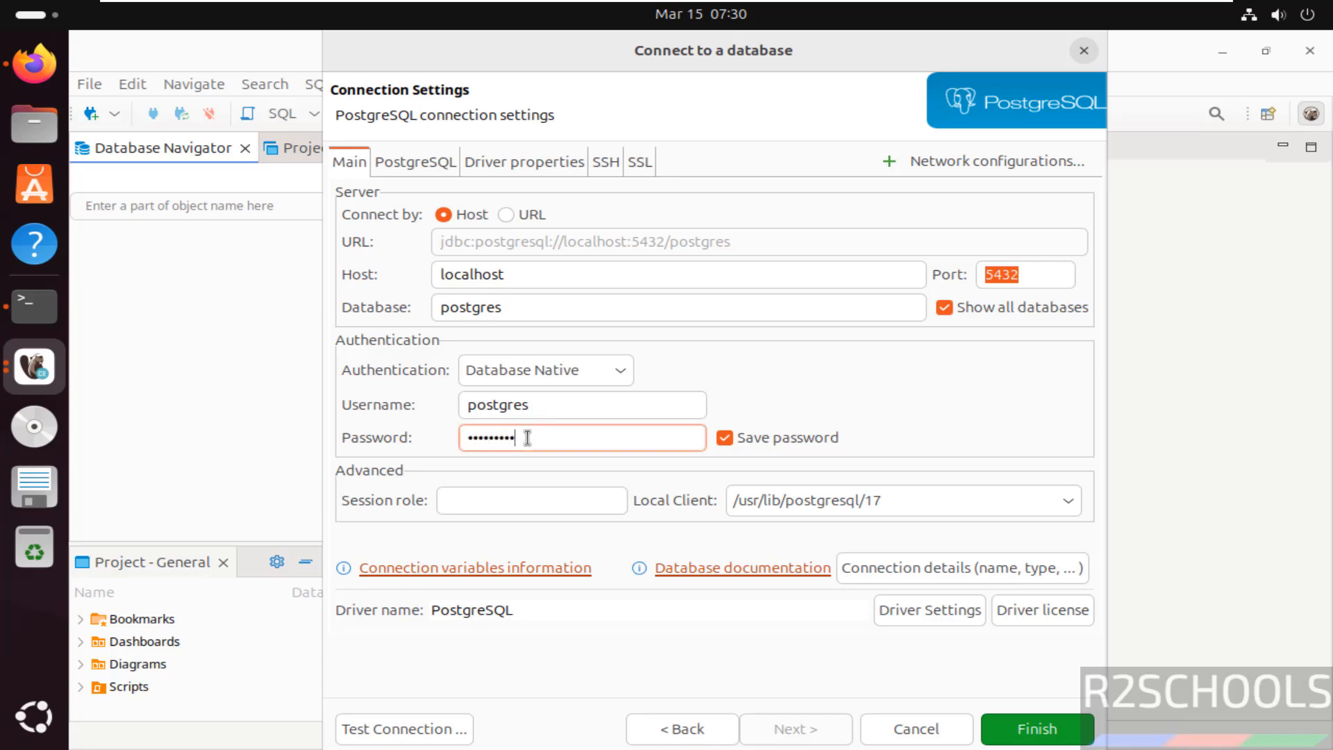
- Test the PostgreSQL connection, downloading the missing driver files it requires
left_click(410, 734)
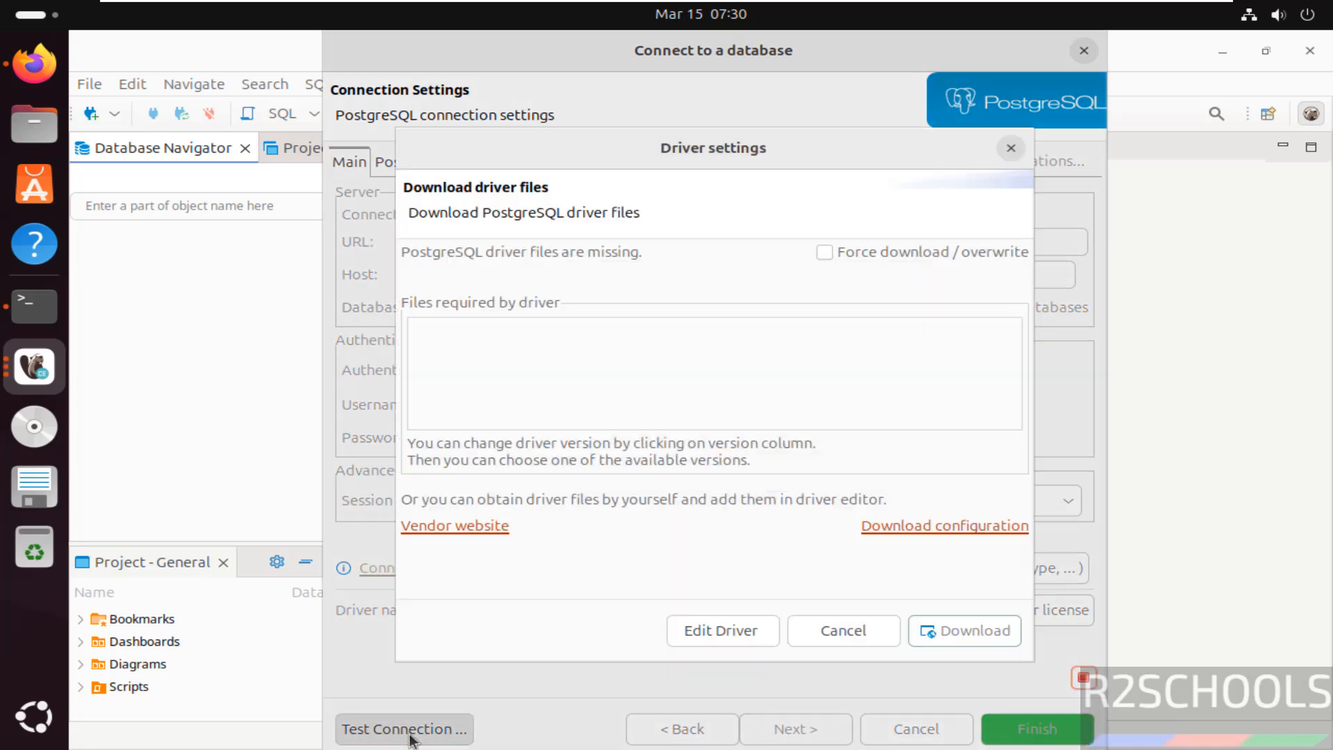
key("Return")
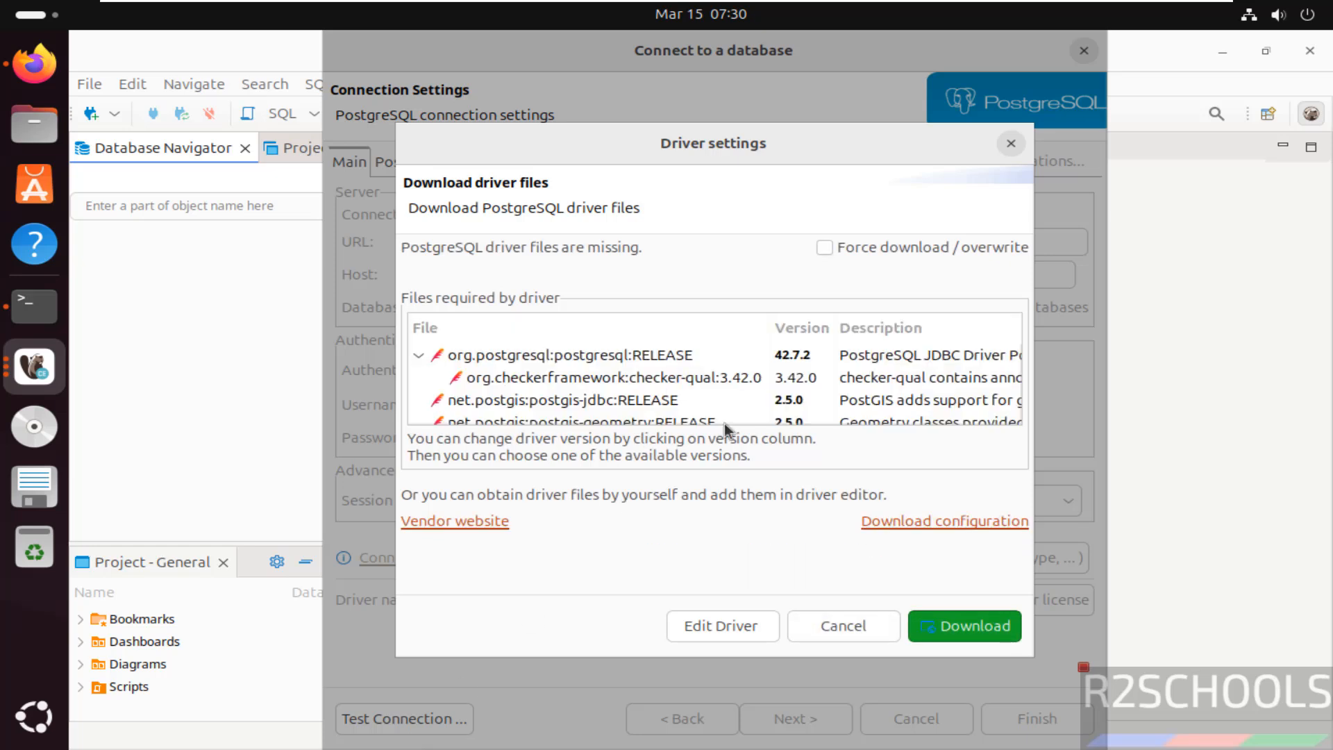
left_click(936, 611)
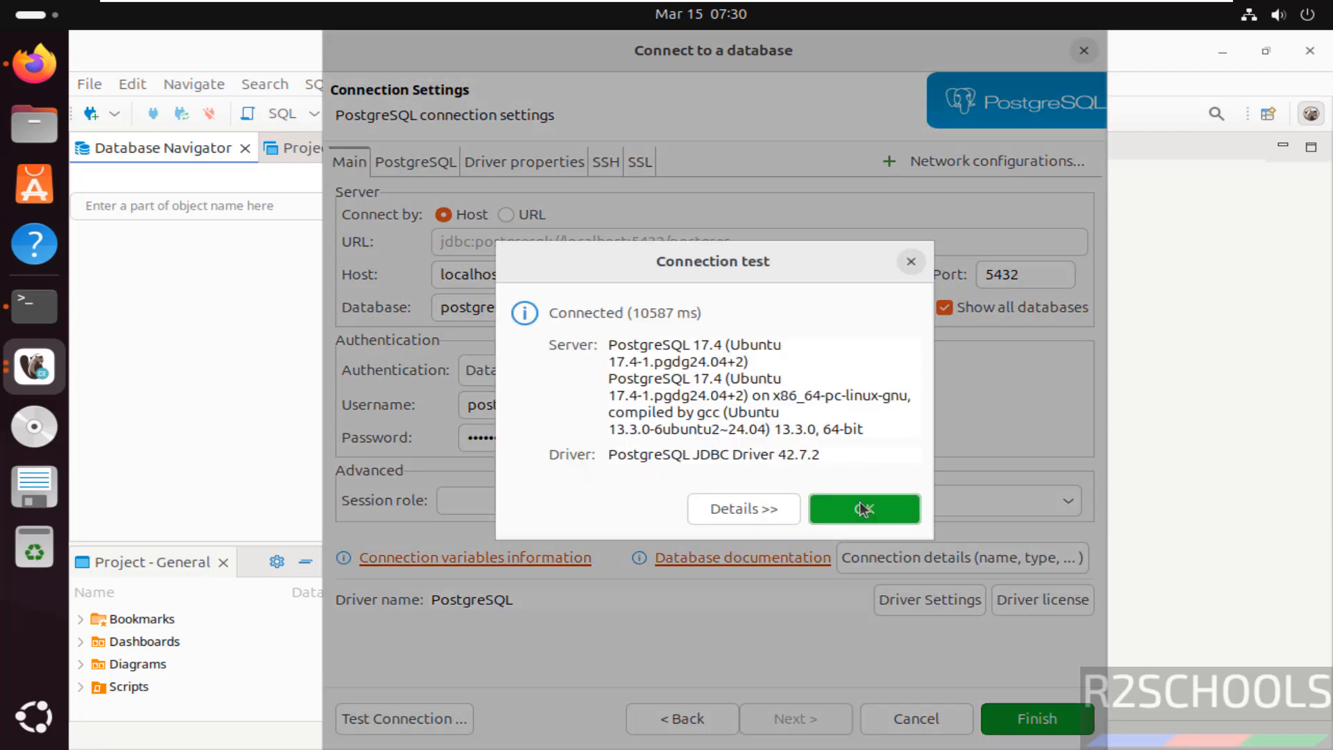
- Close the connection test, finish creating the connection, and expand it down to its Databases folder
left_click(863, 509)
left_click(1037, 719)
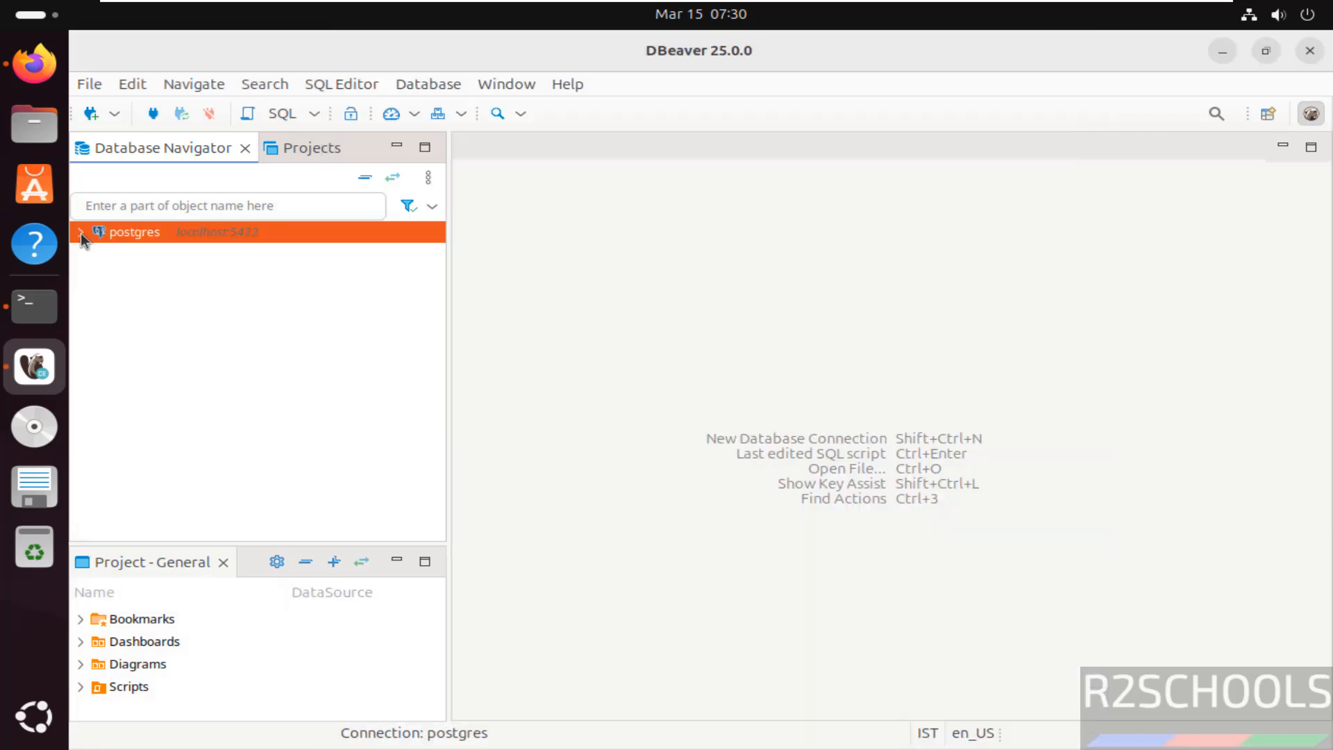
left_click(80, 232)
left_click(99, 254)
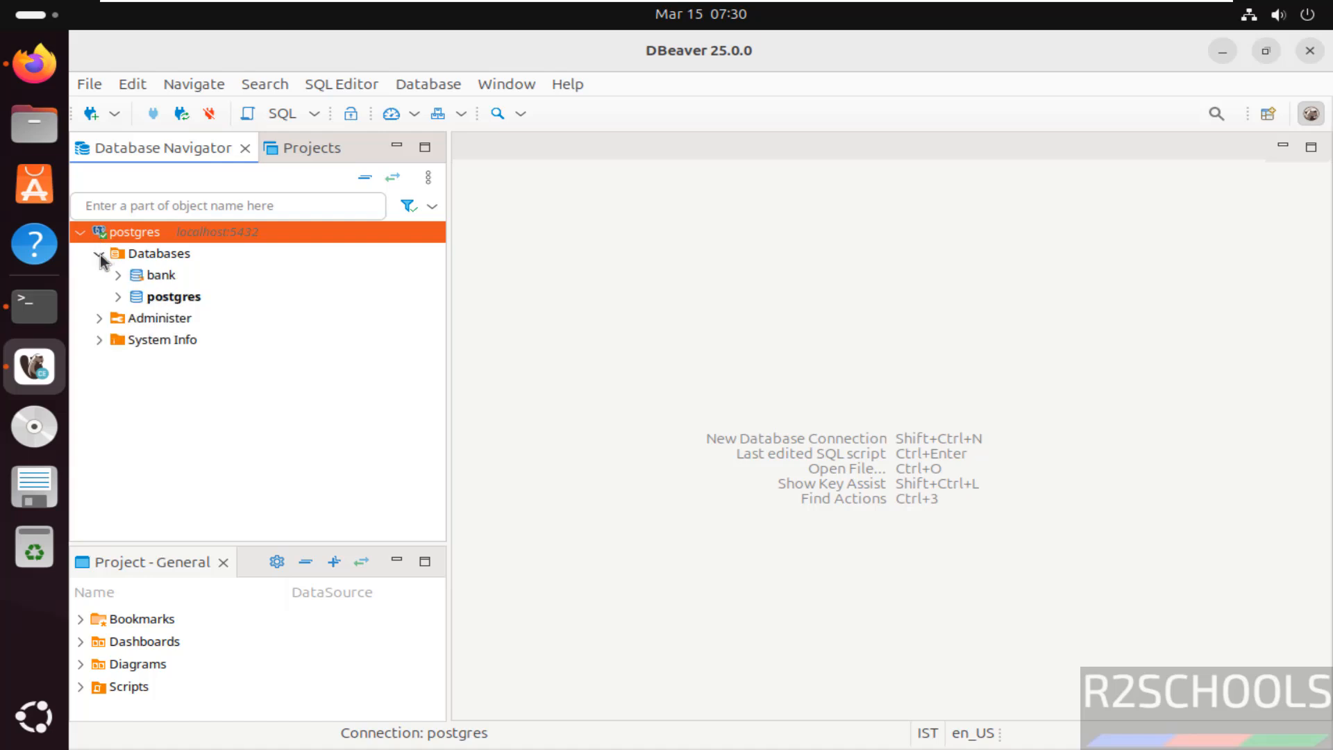
- Open an SQL console for the bank database
left_click(148, 273)
right_click(148, 273)
mouse_move(298, 315)
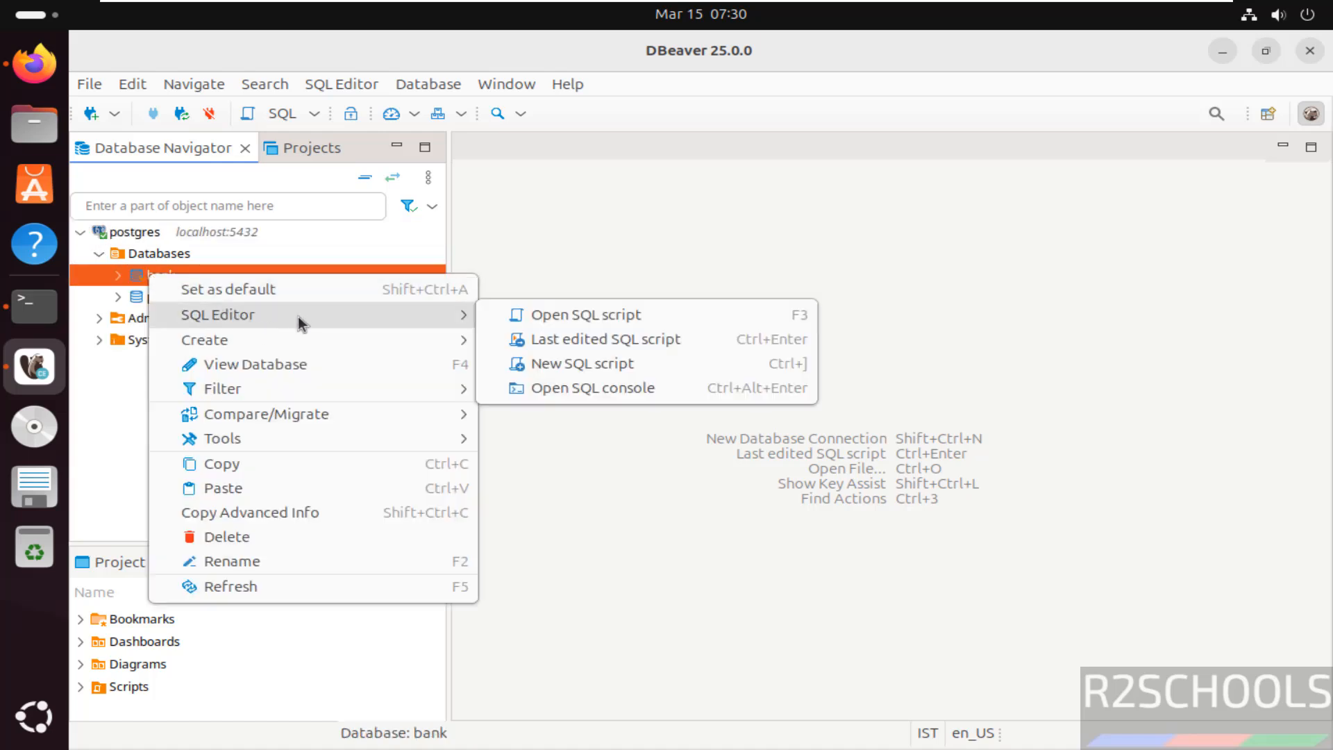
left_click(589, 382)
- Write the query "select version();" in the bank database's SQL console and run it
type("sele")
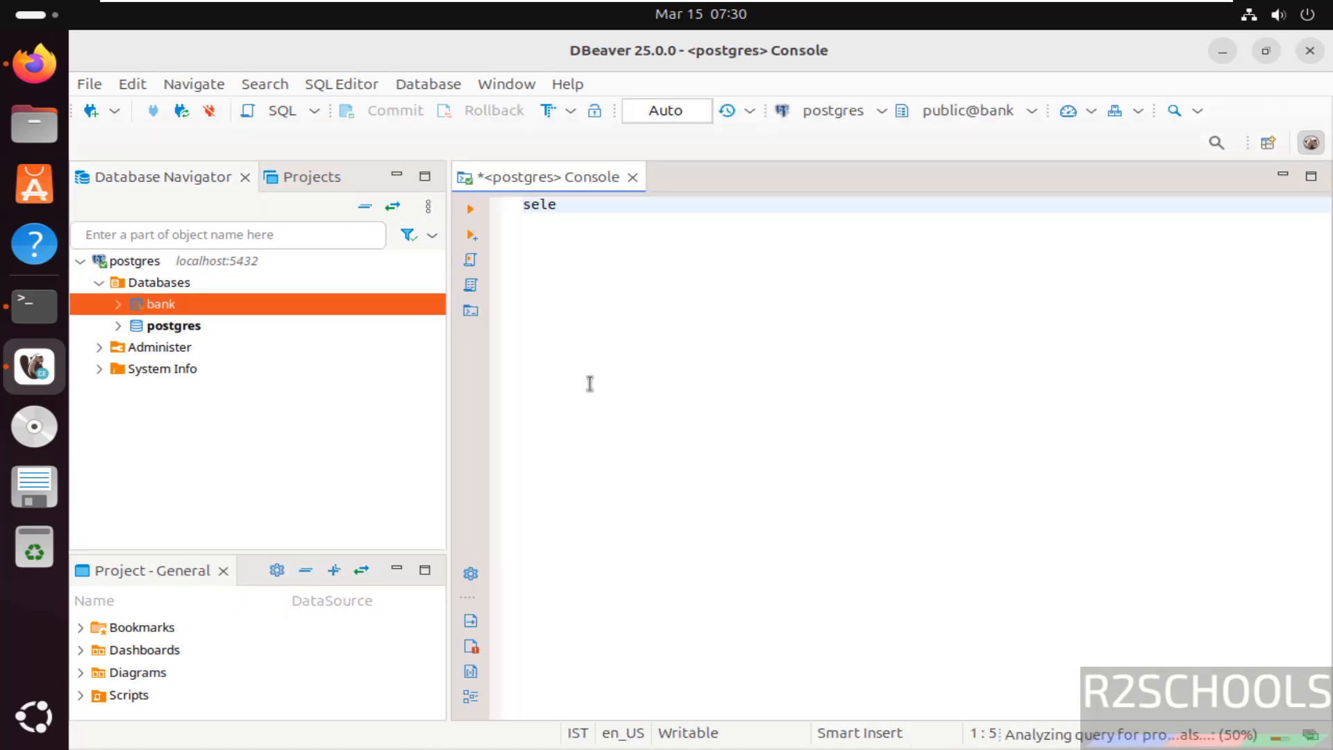
type("ct version();")
key("ctrl+a")
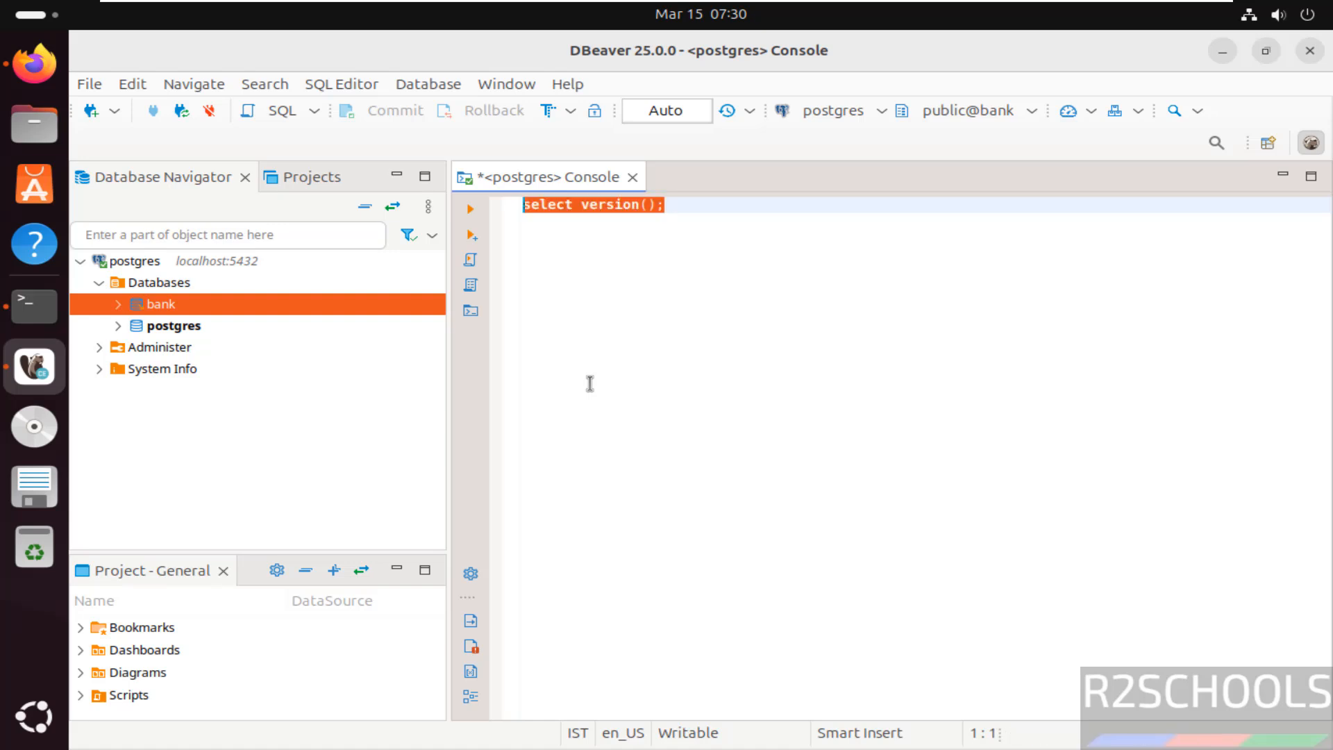
left_click(472, 213)
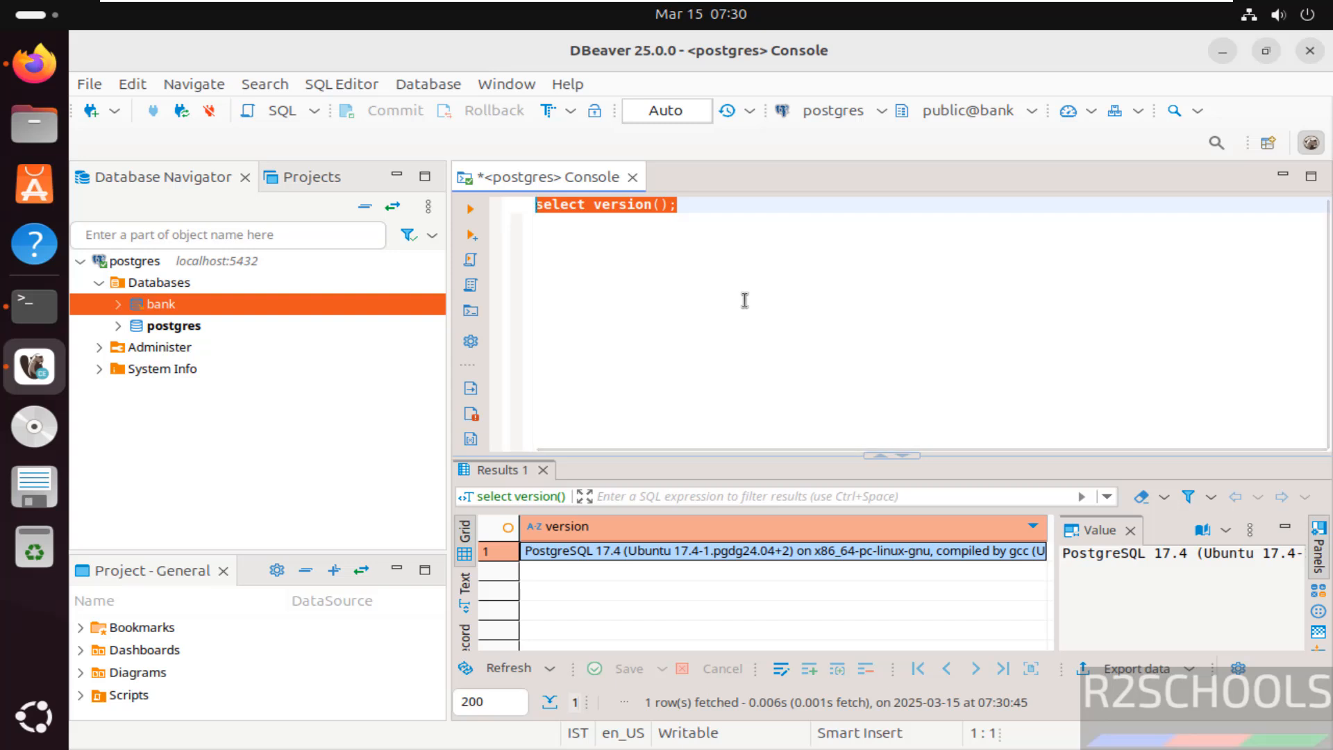
- Replace the console's query with "select * from customer" and run it
key("BackSpace")
type("sel")
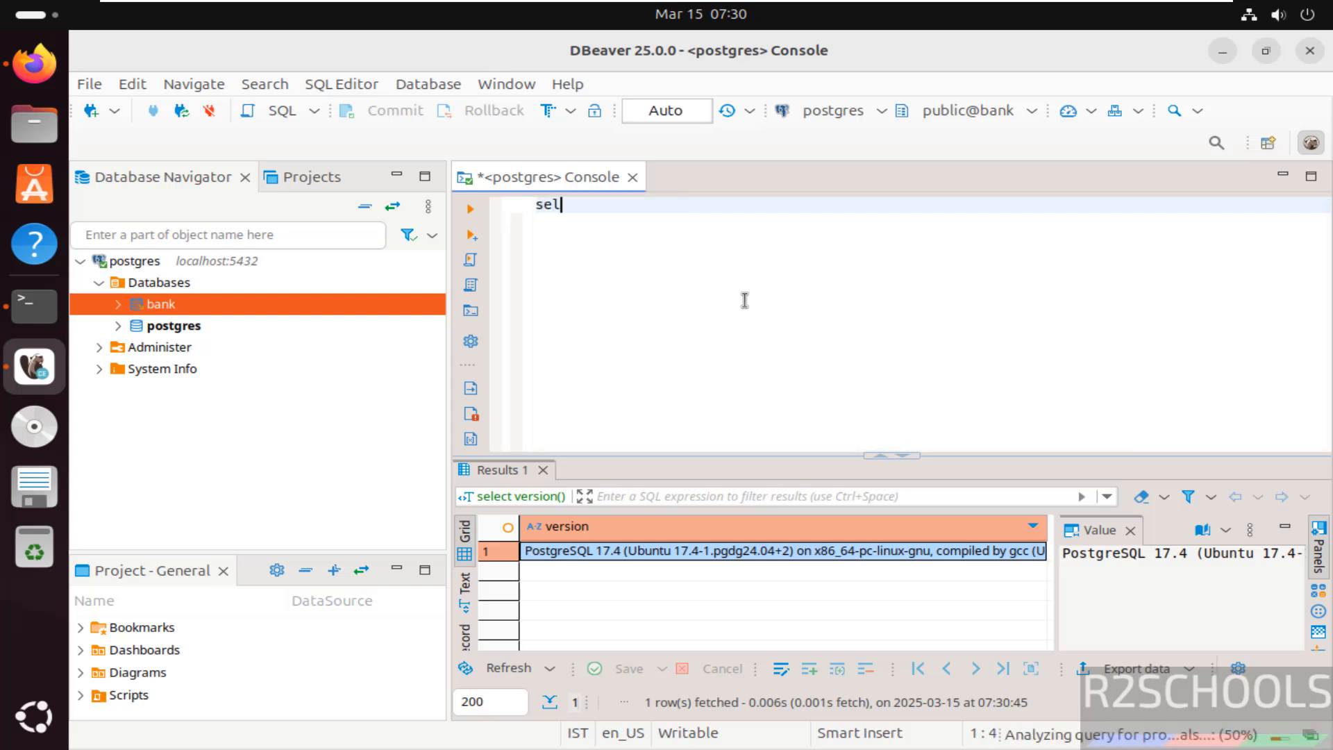
type("ect * from")
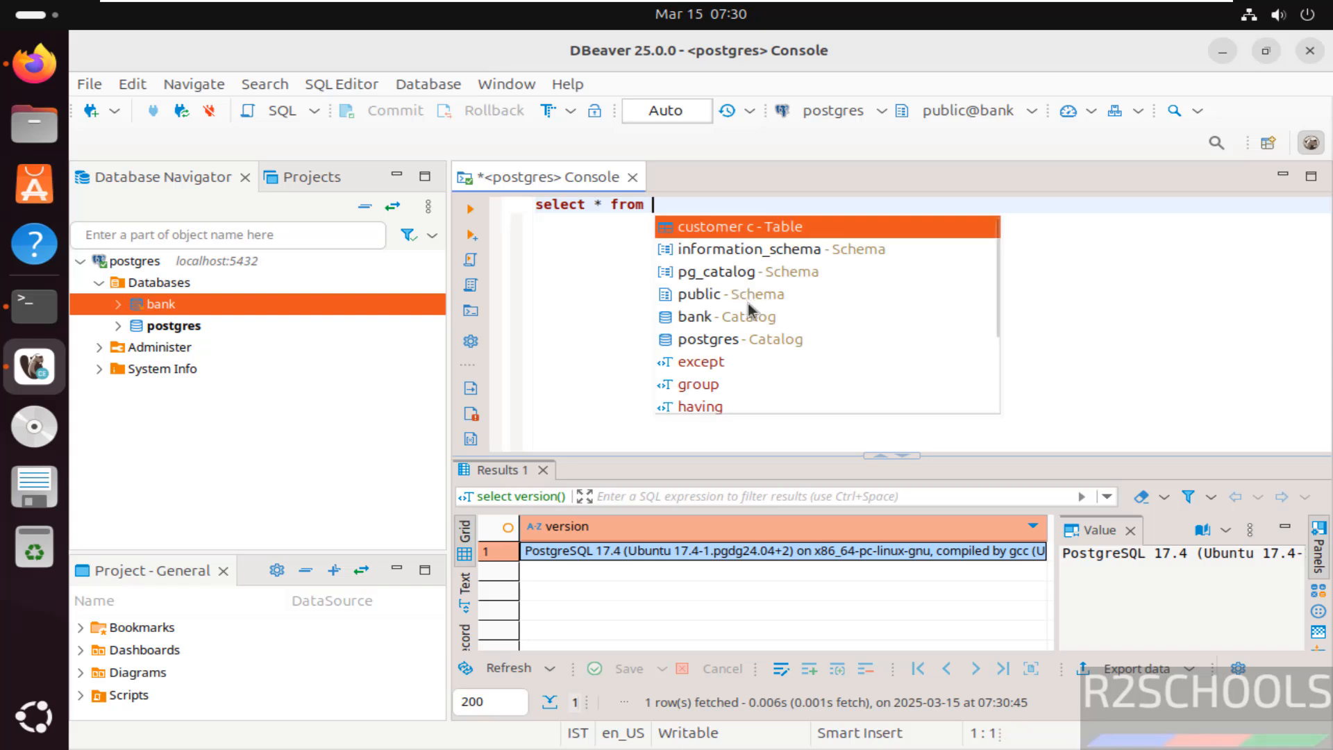
type(" custom")
type("e")
key("BackSpace")
key("BackSpace")
key("BackSpace")
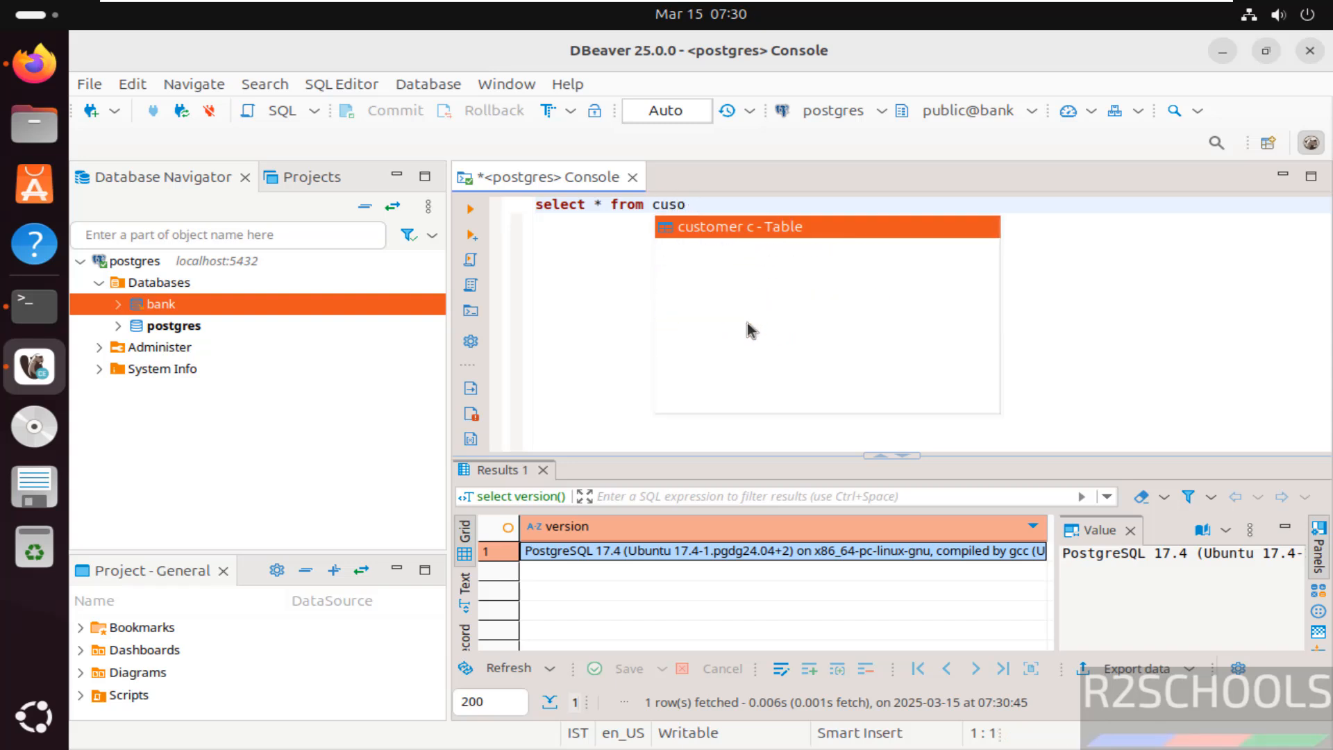
type("tomer")
key("ctrl+a")
left_click(471, 210)
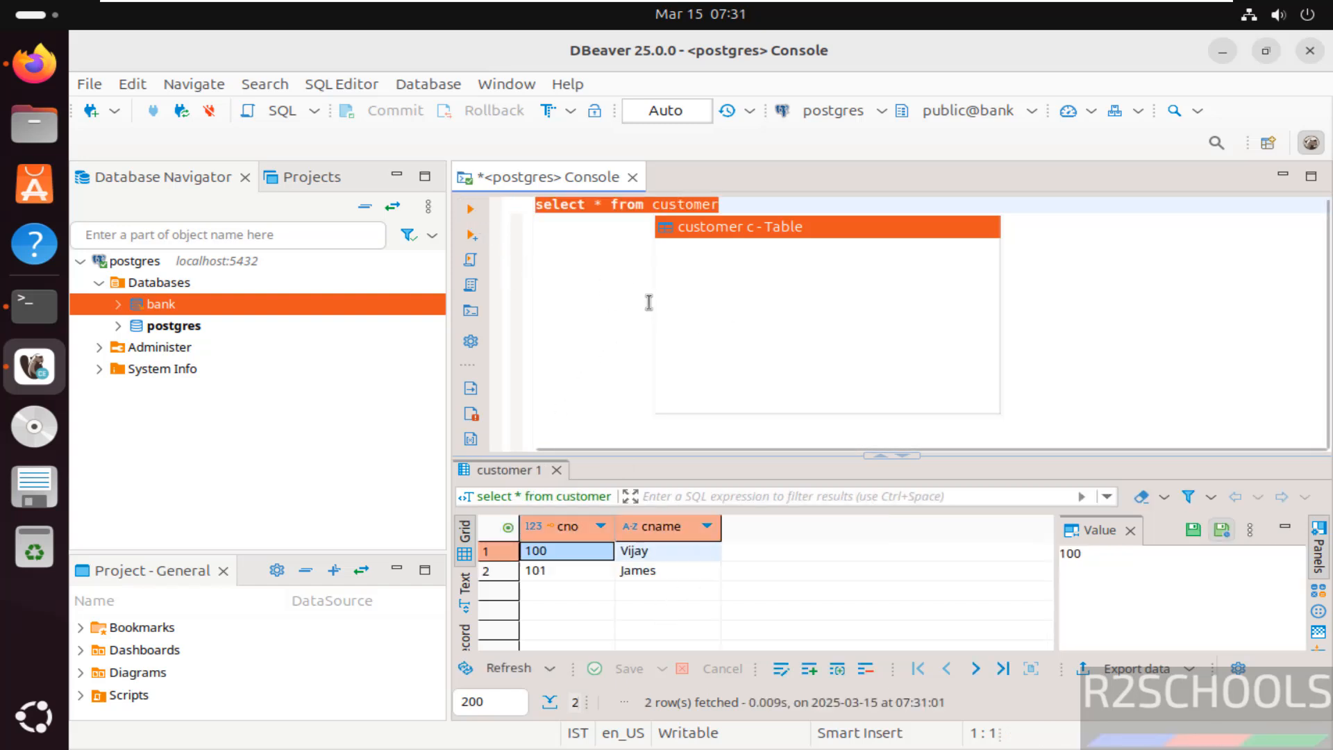
- Close the SQL console and delete the postgres connection, confirming the removal
left_click(631, 179)
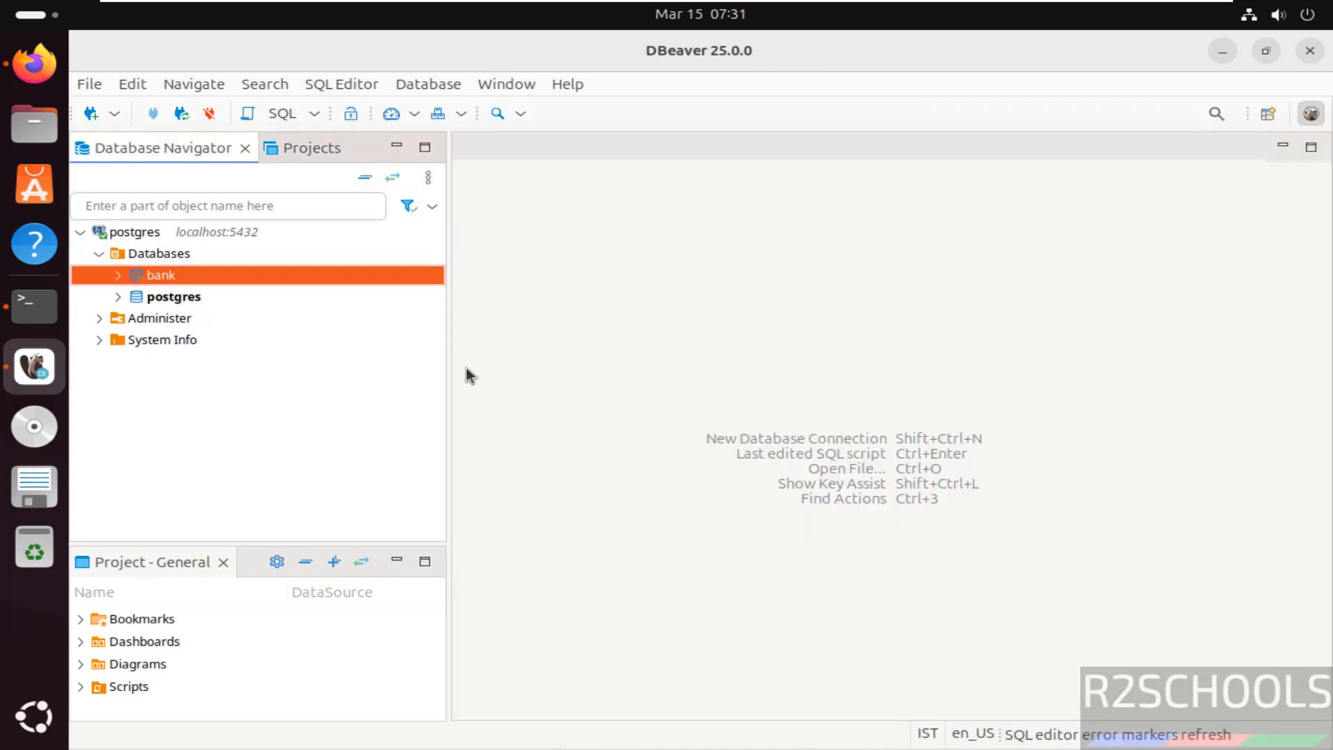
left_click(138, 230)
right_click(138, 230)
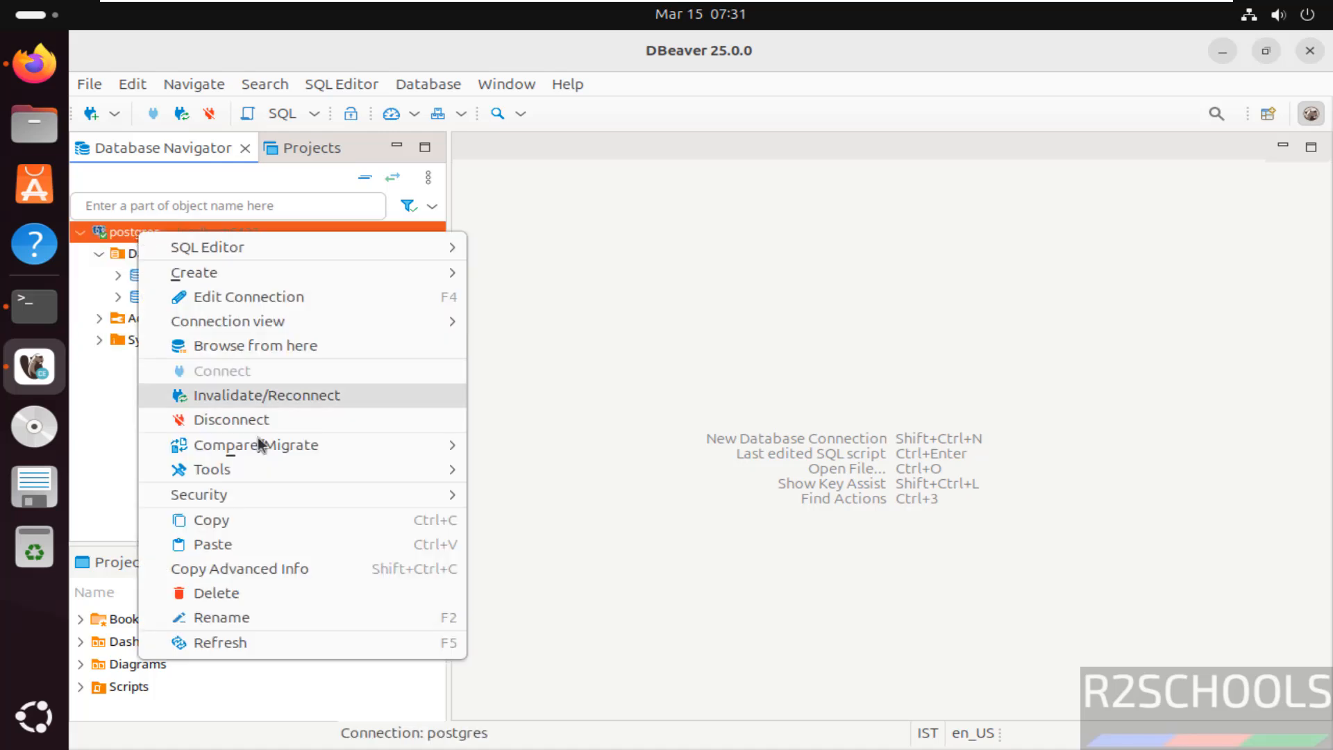
left_click(266, 592)
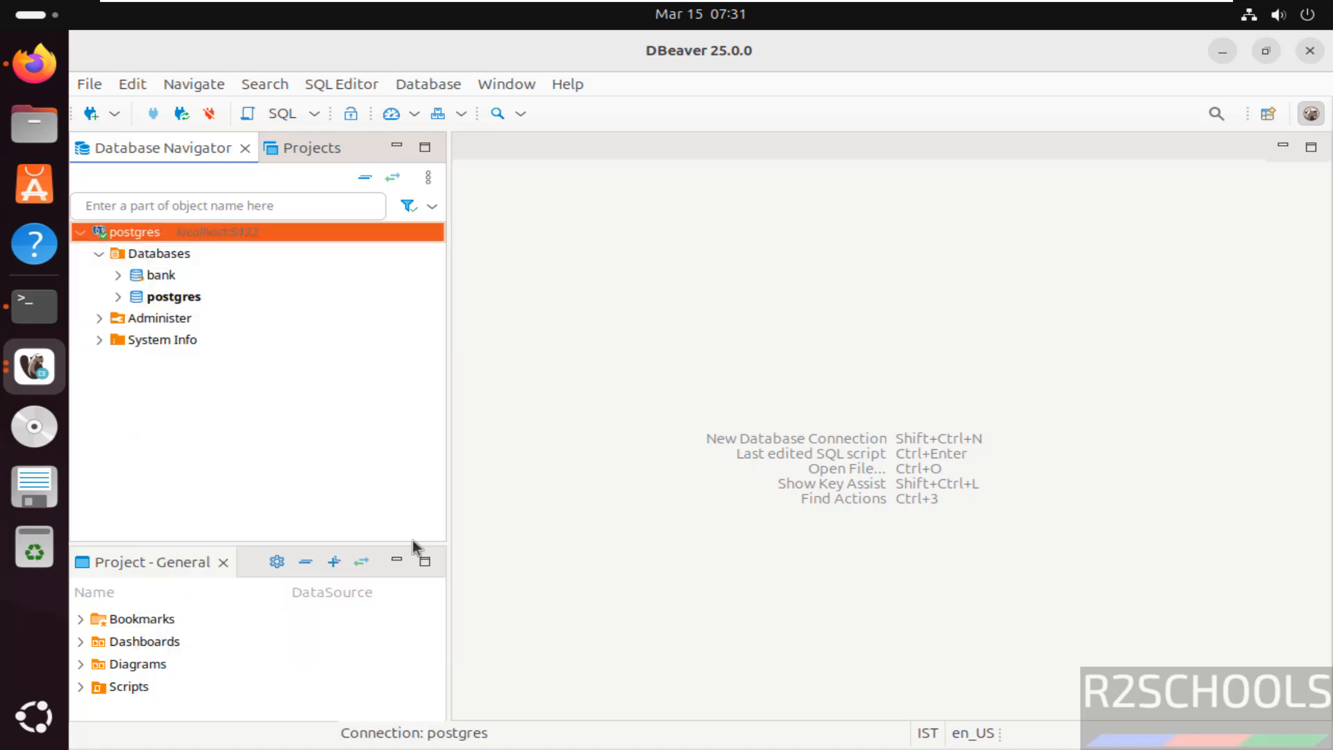
left_click(818, 449)
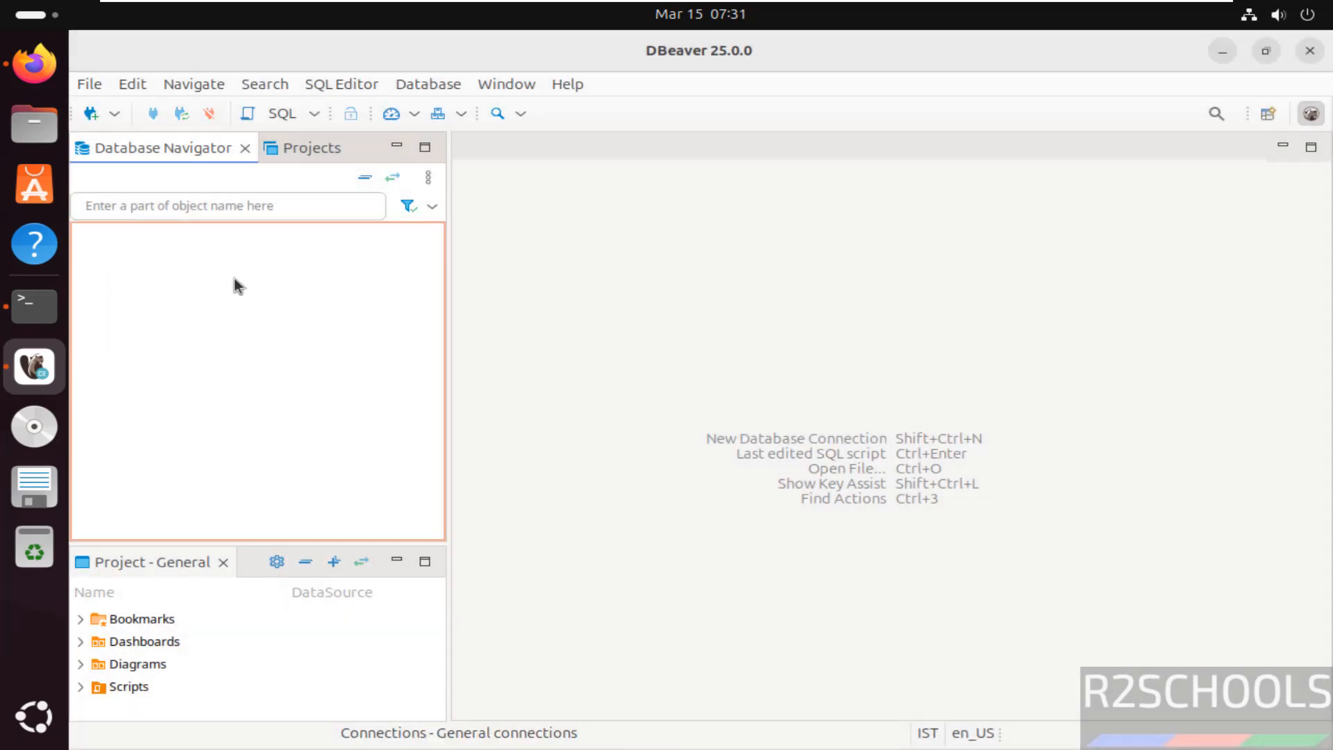
- Start a new database connection with the MariaDB driver and proceed to its connection settings
left_click(93, 114)
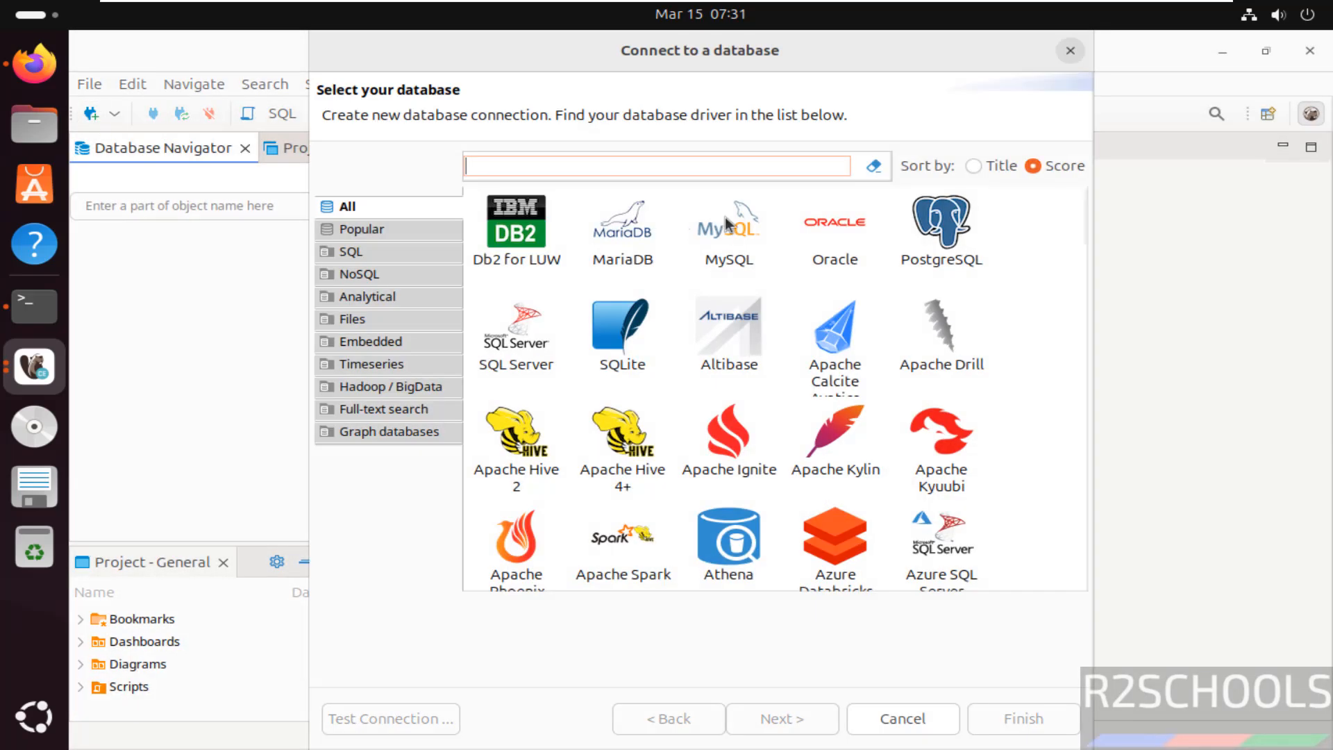
left_click(629, 232)
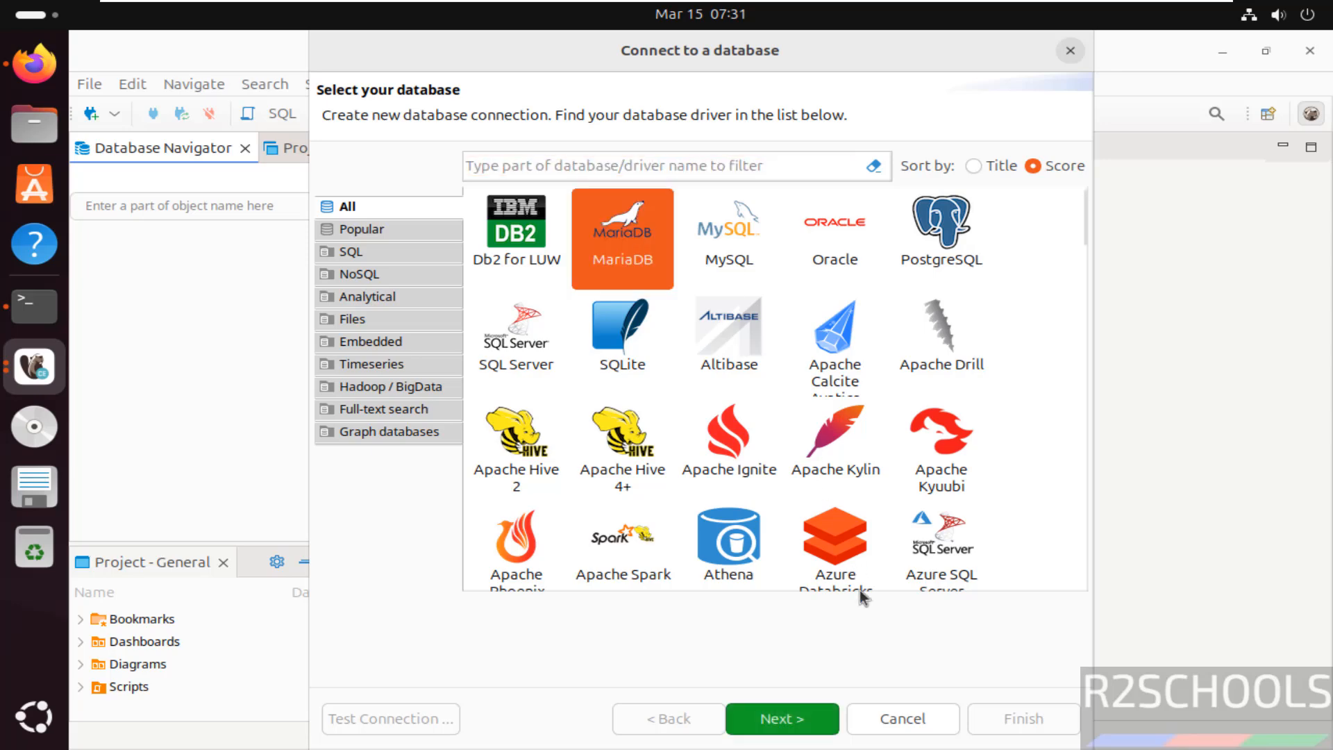
left_click(792, 719)
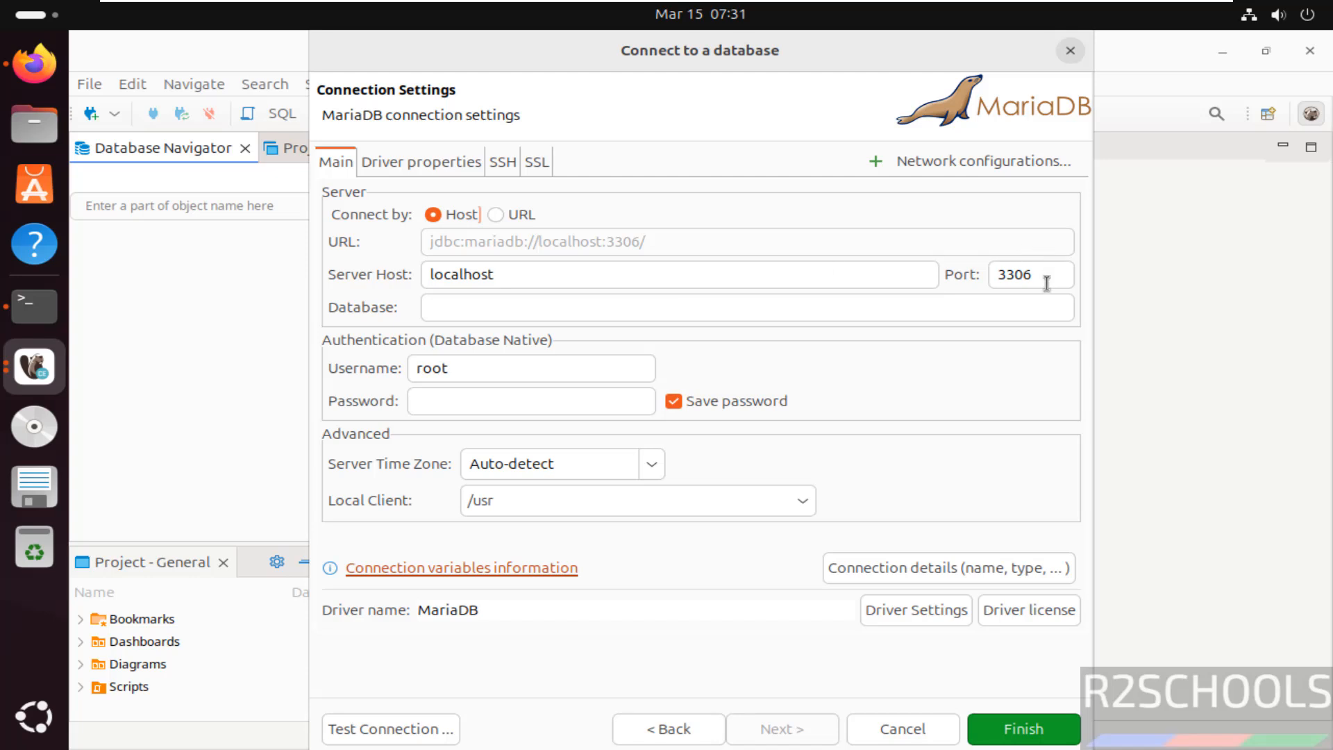
- Set the MariaDB connection's database to bank and enter the password for the root user
type("bank")
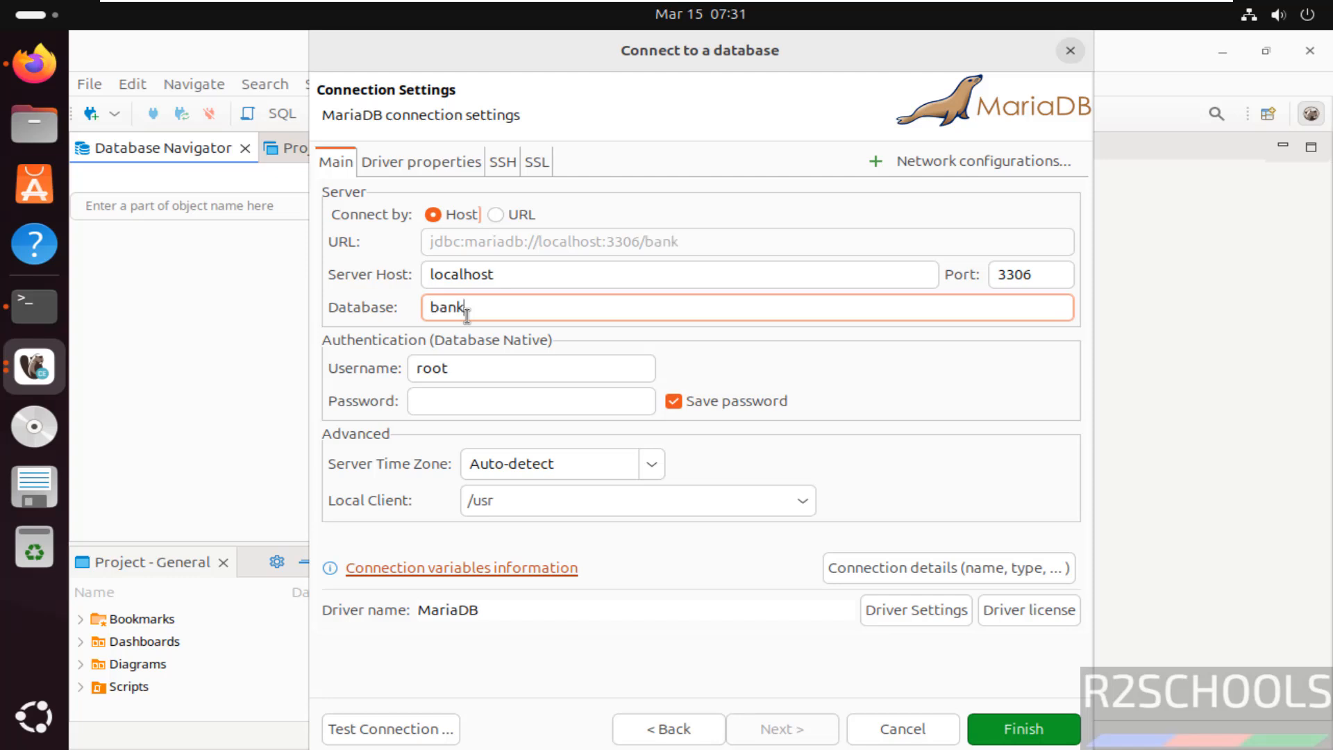
left_click(468, 402)
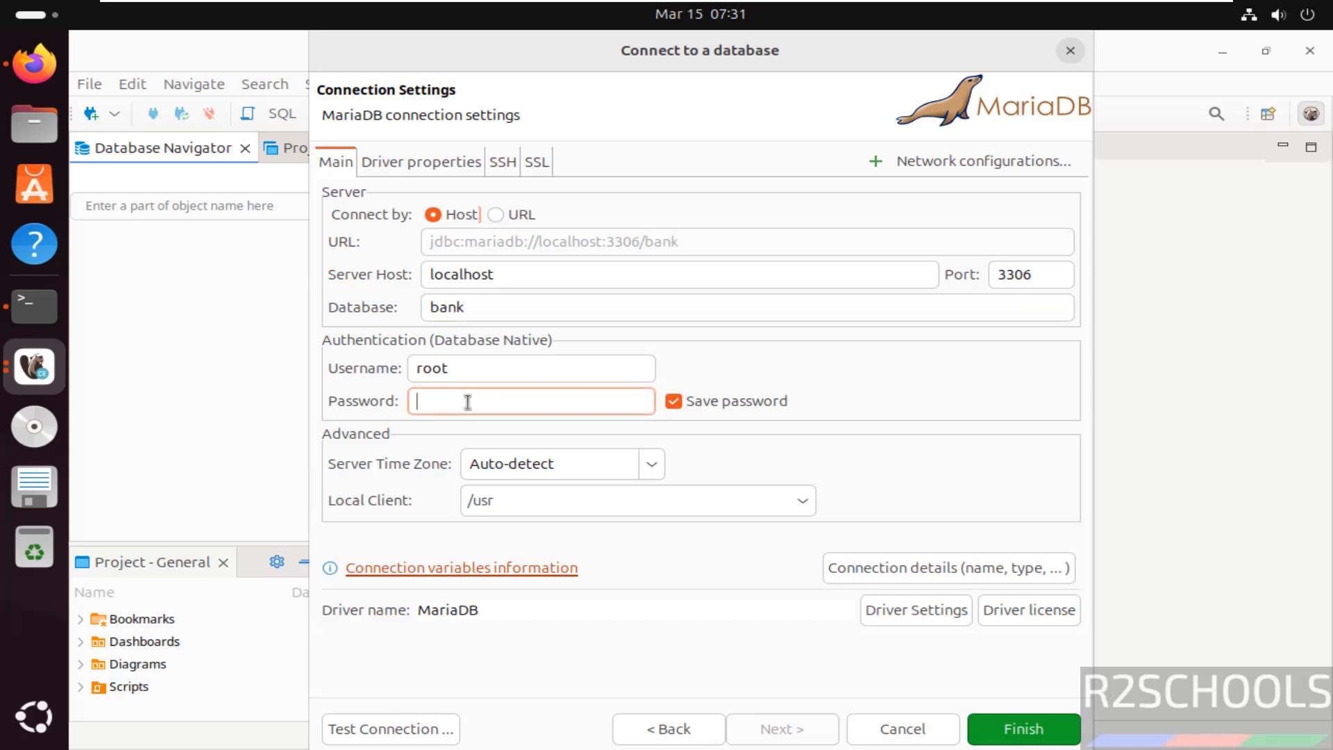
type("r••••••••")
- Test the MariaDB connection, dismiss the test result and finish creating the connection
left_click(451, 726)
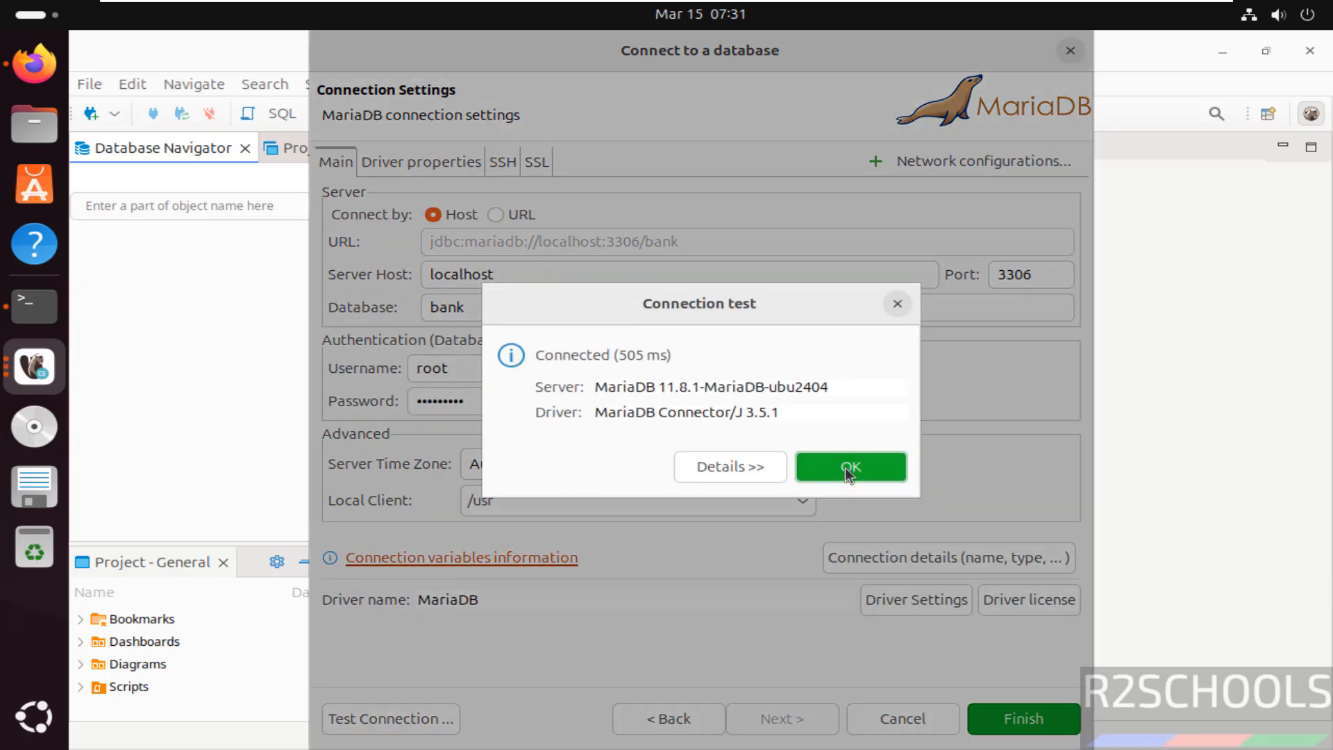
left_click(844, 468)
left_click(1027, 718)
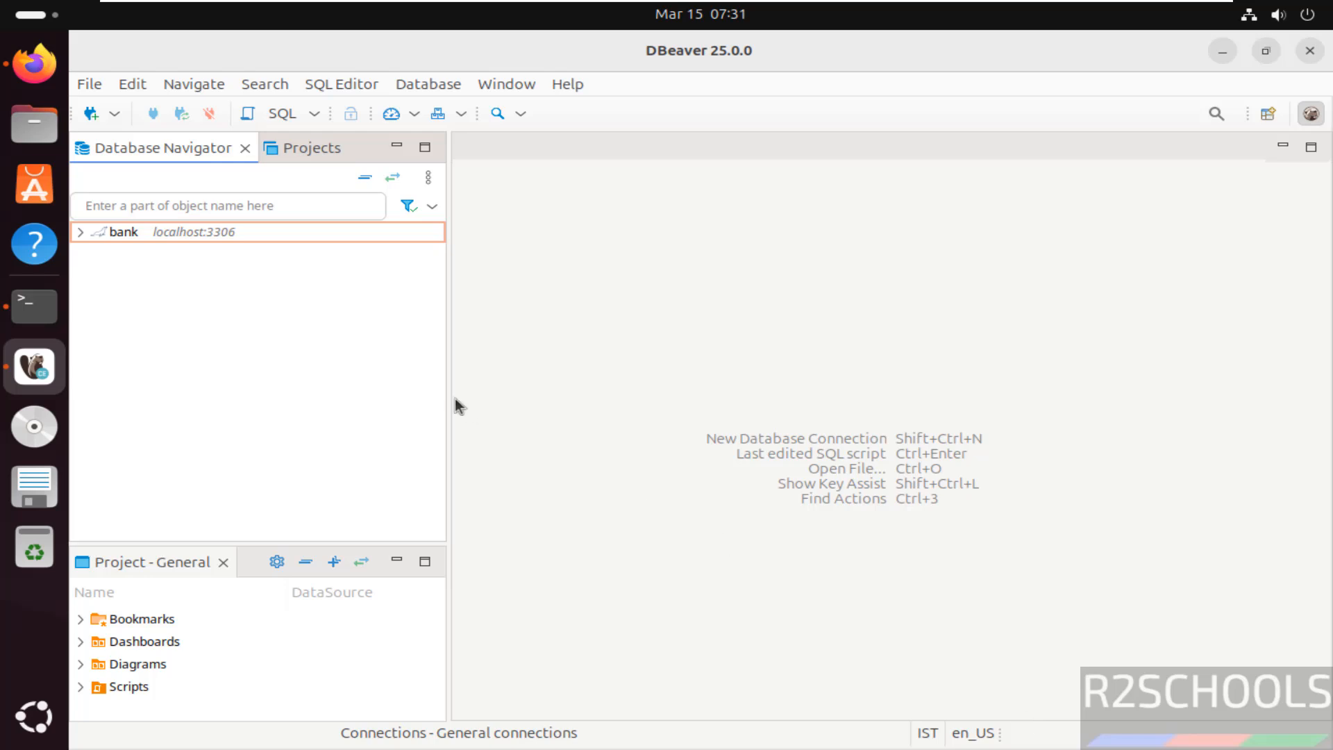
- Expand the MariaDB connection down to its Databases folder and open an SQL console for the bank database
left_click(78, 232)
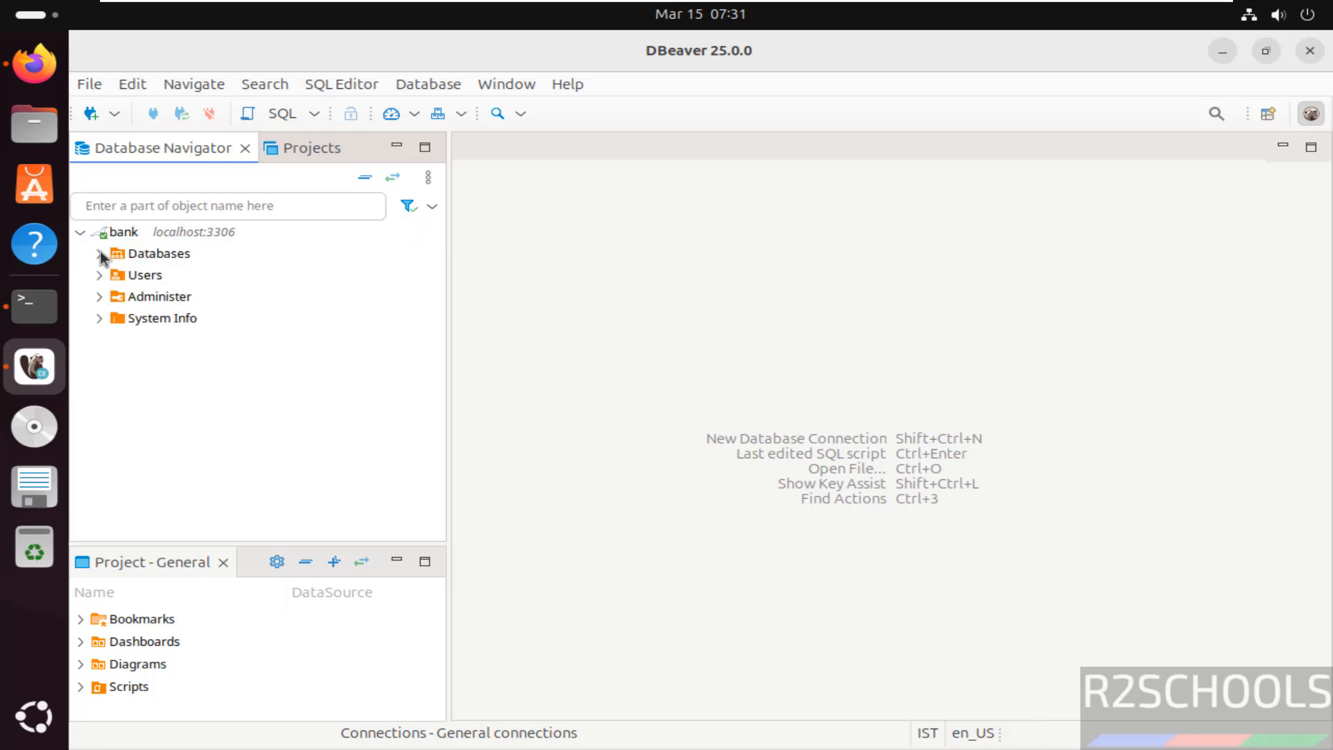
left_click(99, 255)
left_click(142, 277)
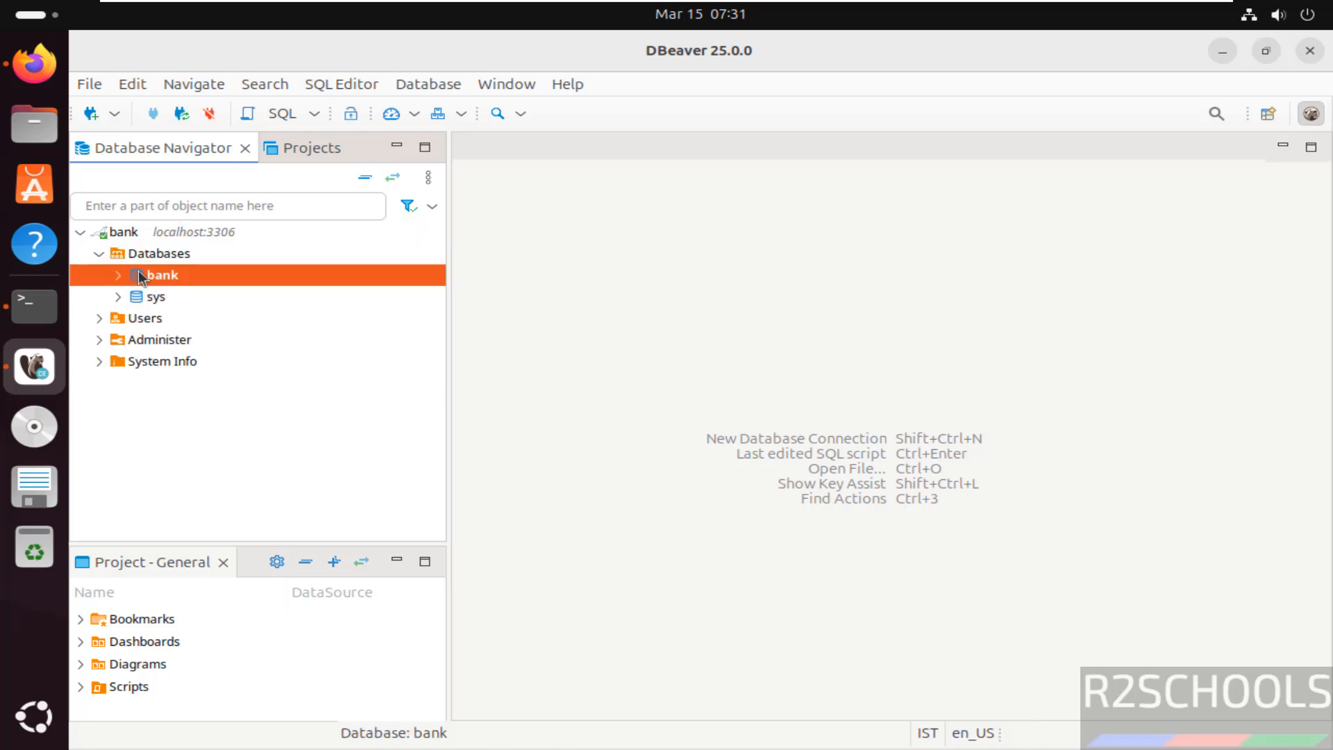
right_click(142, 277)
mouse_move(429, 282)
left_click(616, 361)
- Query the MariaDB server version by running "select version();" in the new console
type("select ")
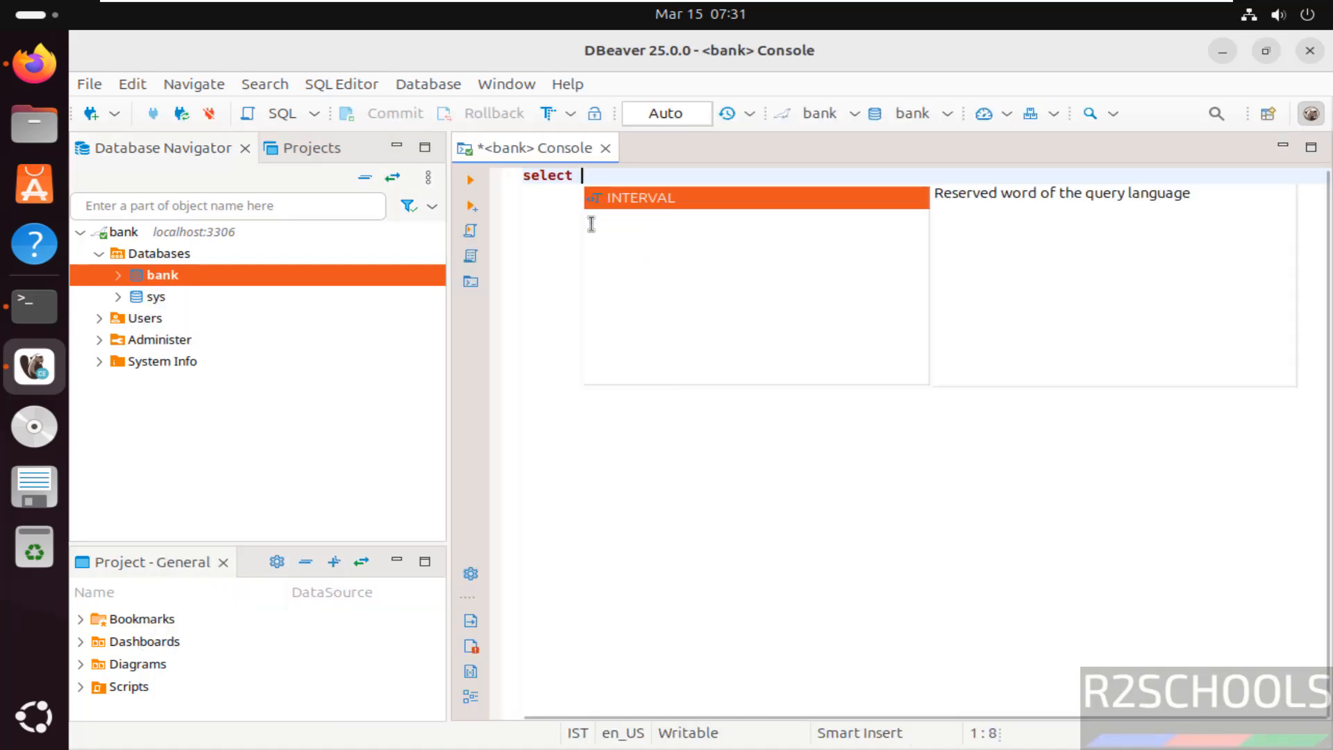
type("version();")
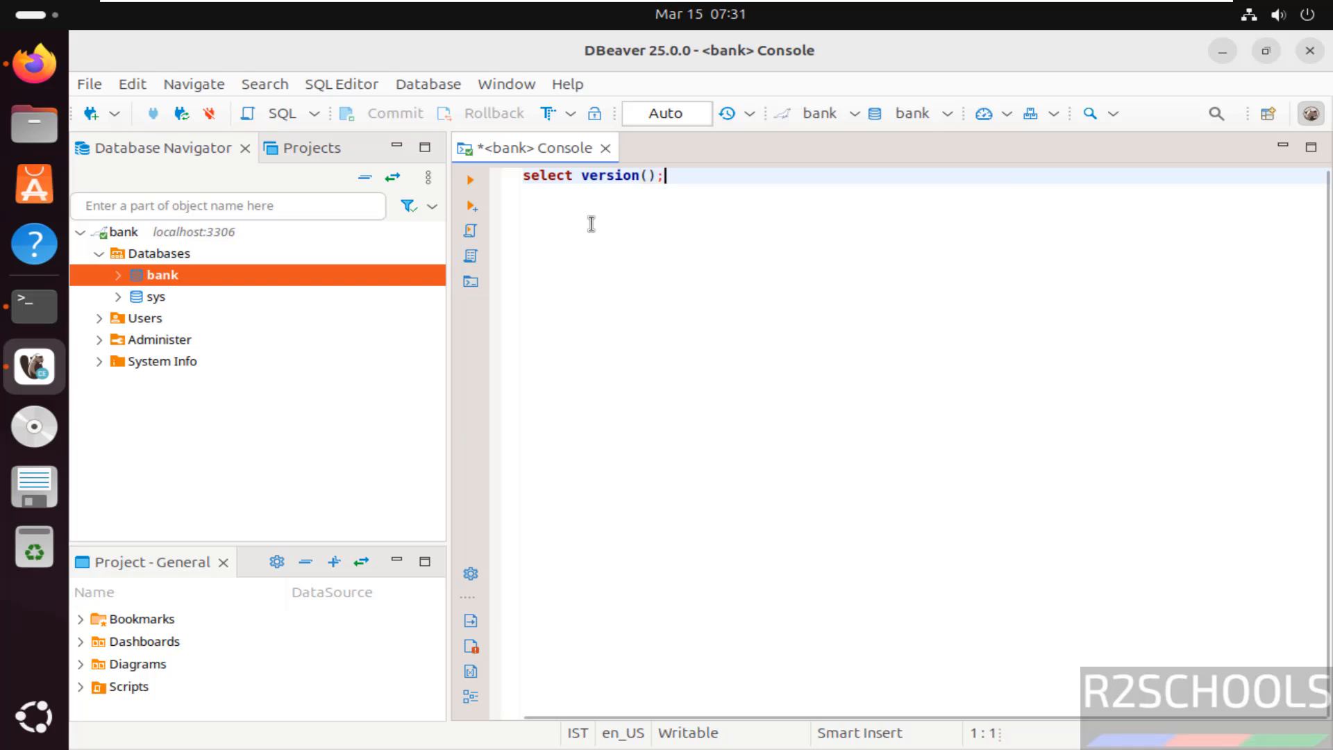
key("ctrl+Return")
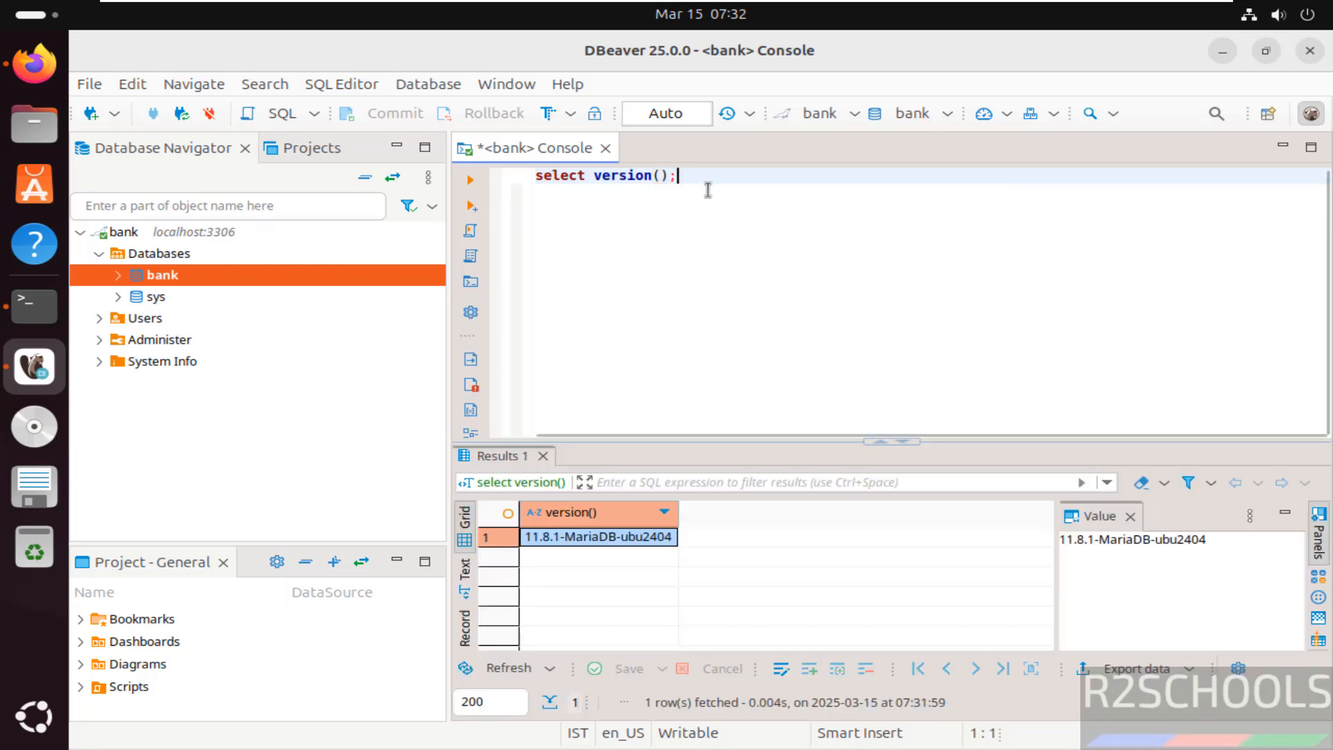
- Switch to the terminal and list the contents of the Downloads folder
left_click(34, 306)
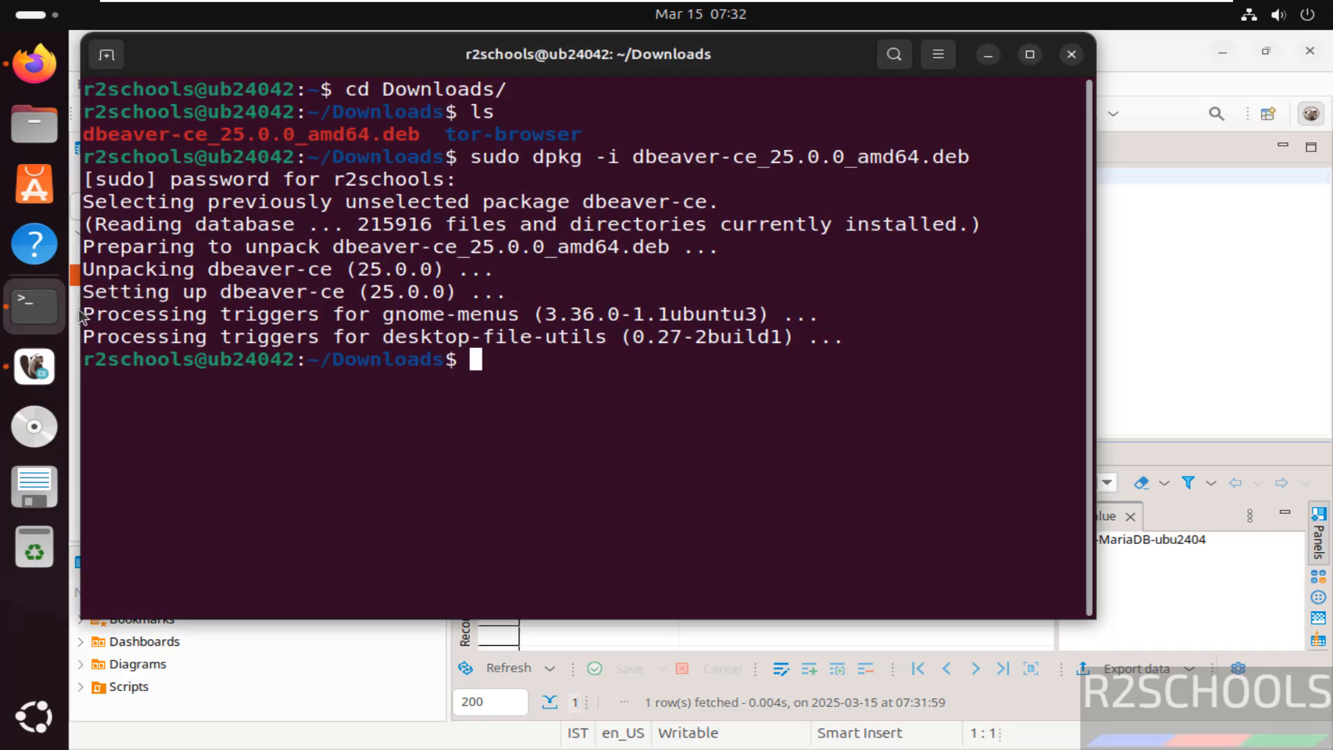
type("ls")
key("Return")
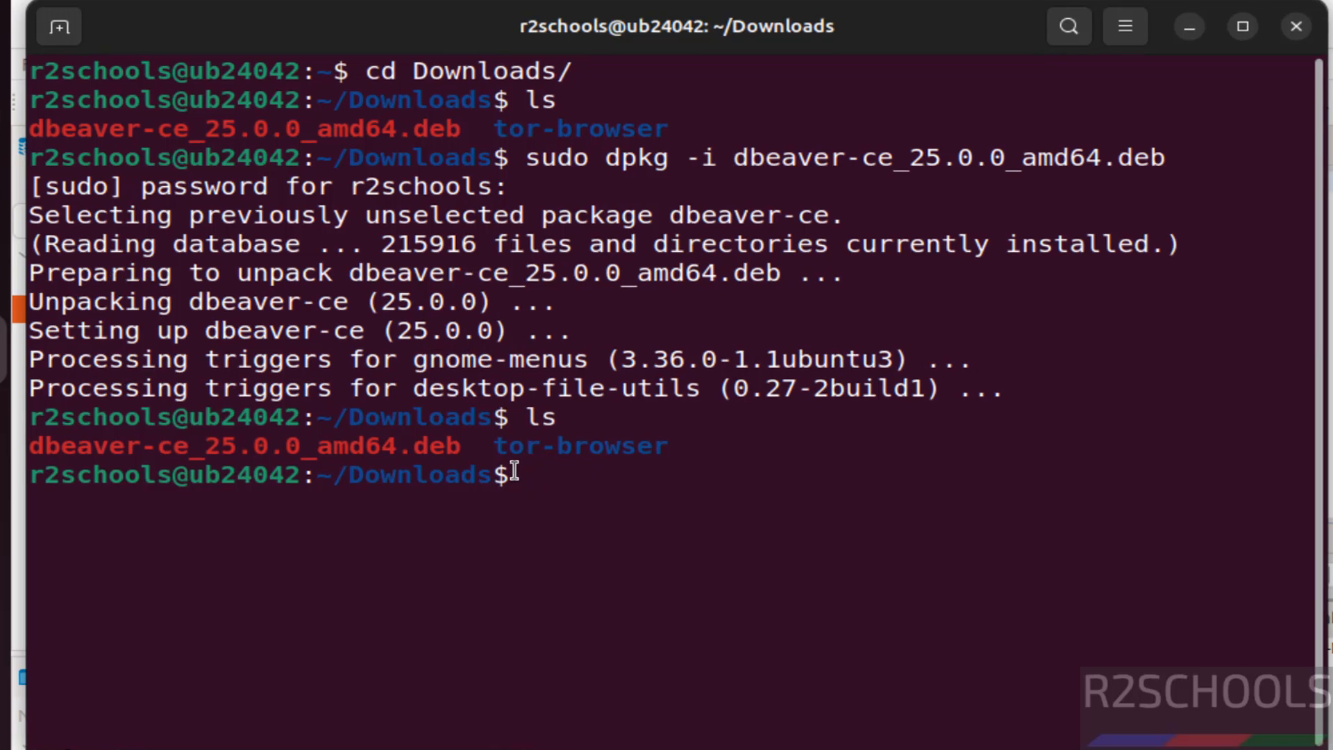
- Remove the installer package dbeaver-ce_25.0.0_amd64.deb with rm and list the Downloads folder again
type("rm dbe")
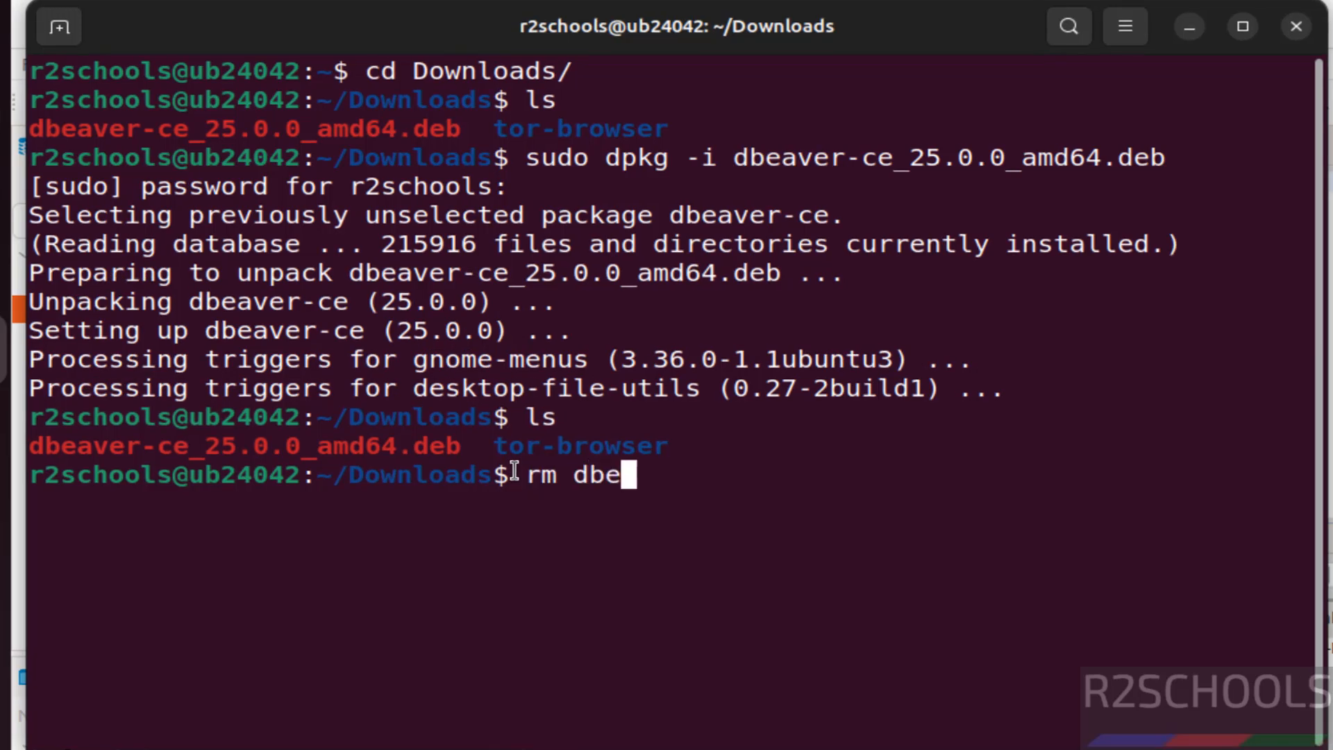
key("Tab")
key("Return")
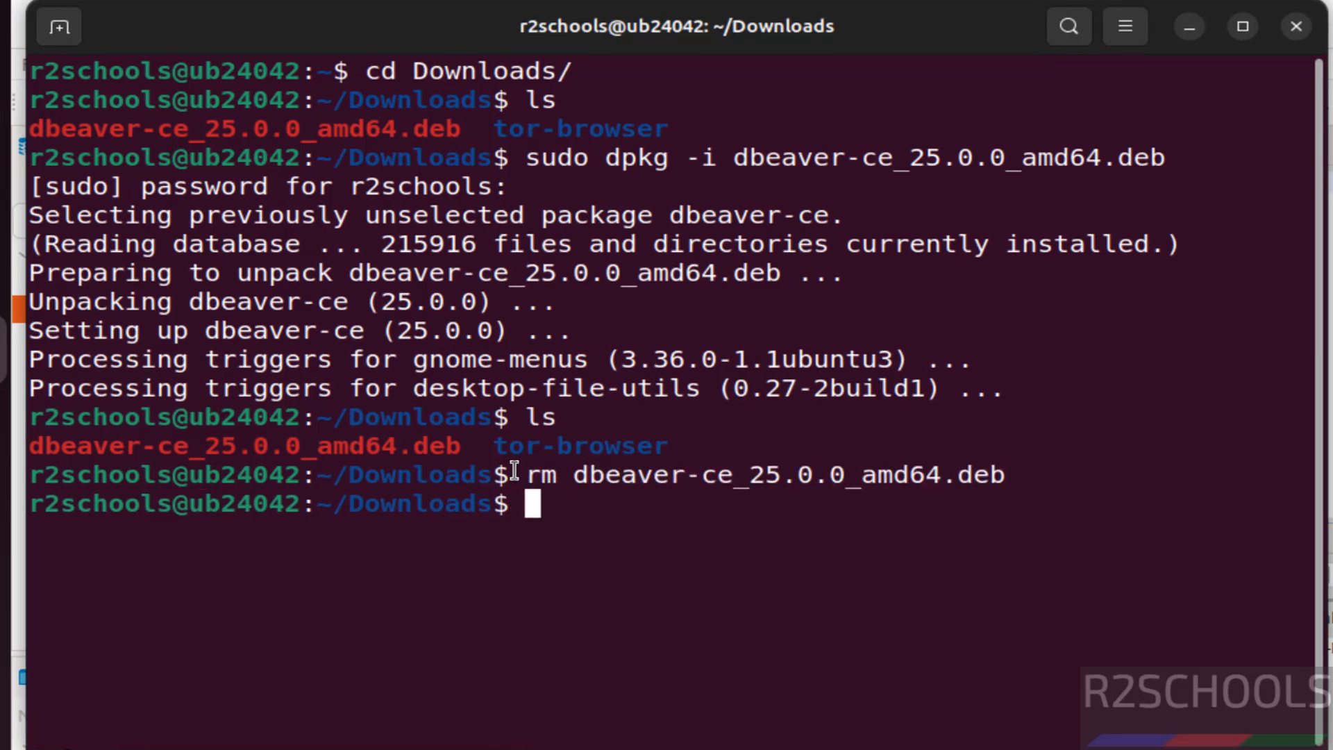
type("ls")
key("Return")
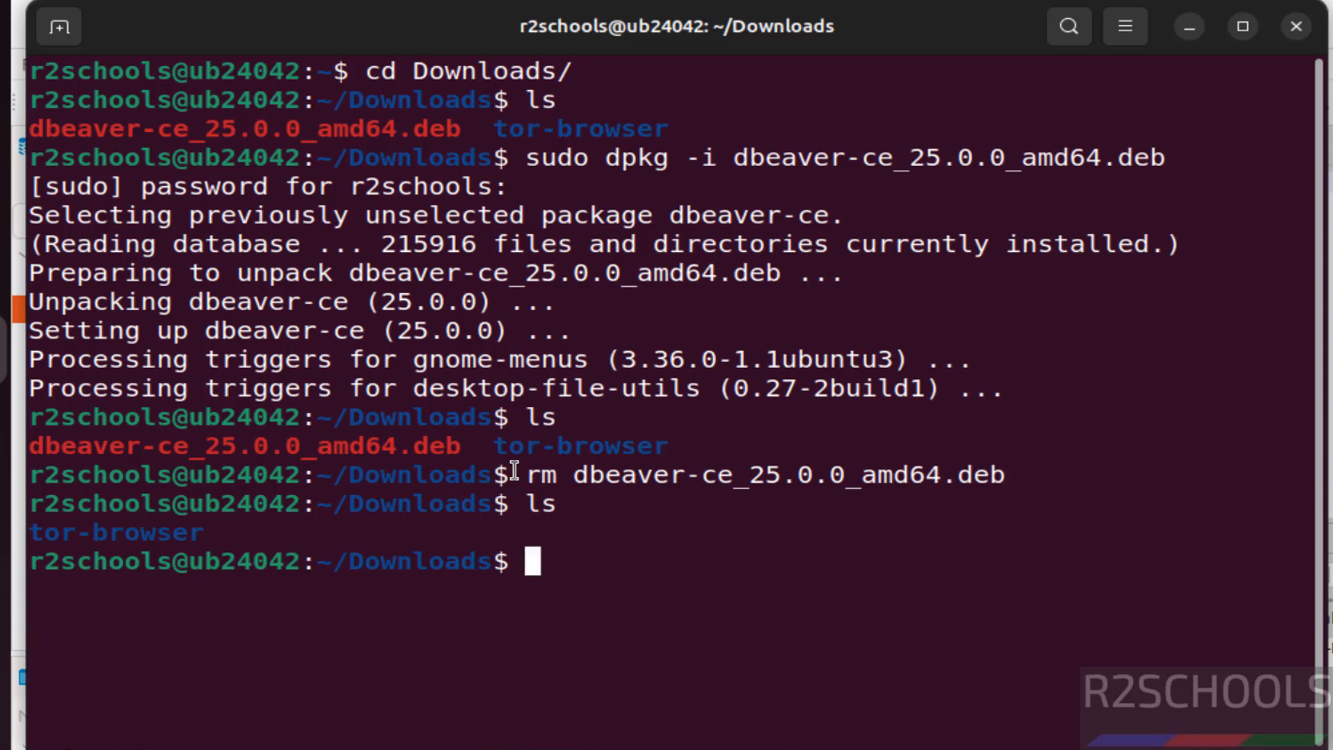